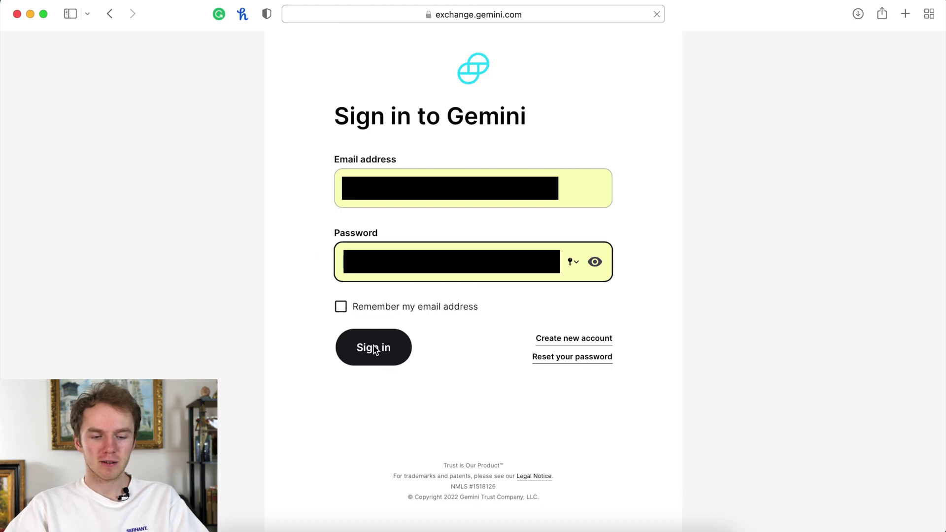
# Submit the account email and password on the Gemini sign-in form
pyautogui.click(375, 349)
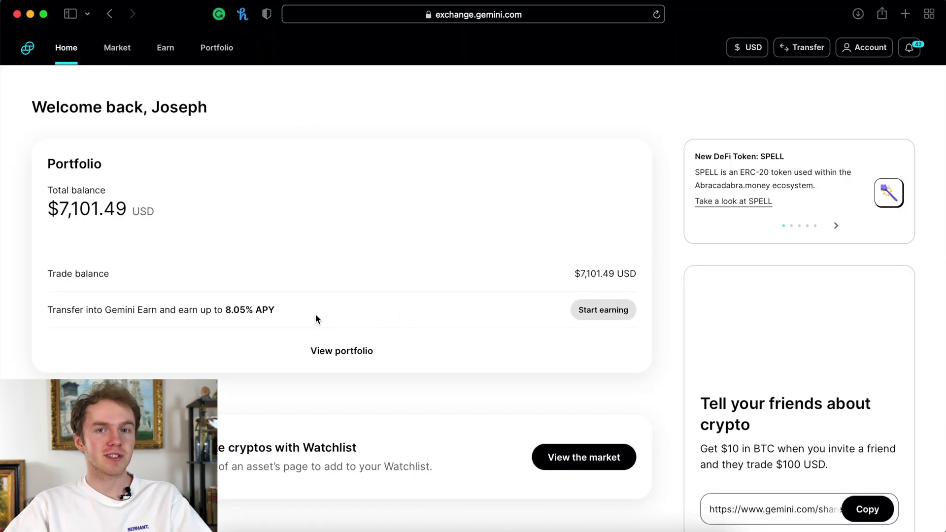
# Scroll through the Home dashboard showing the $7,101.49 balance, then back to the top
pyautogui.scroll(-2, 316, 315)
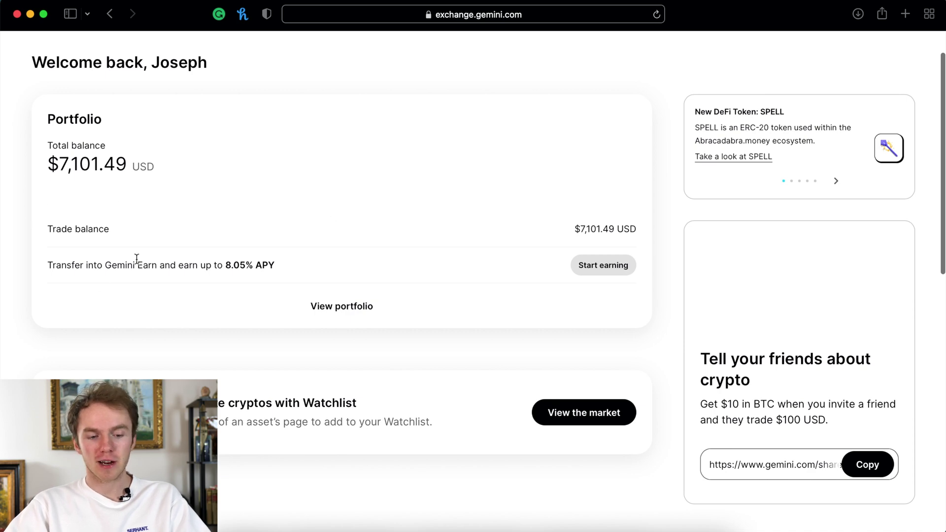
pyautogui.scroll(-15, 31, 201)
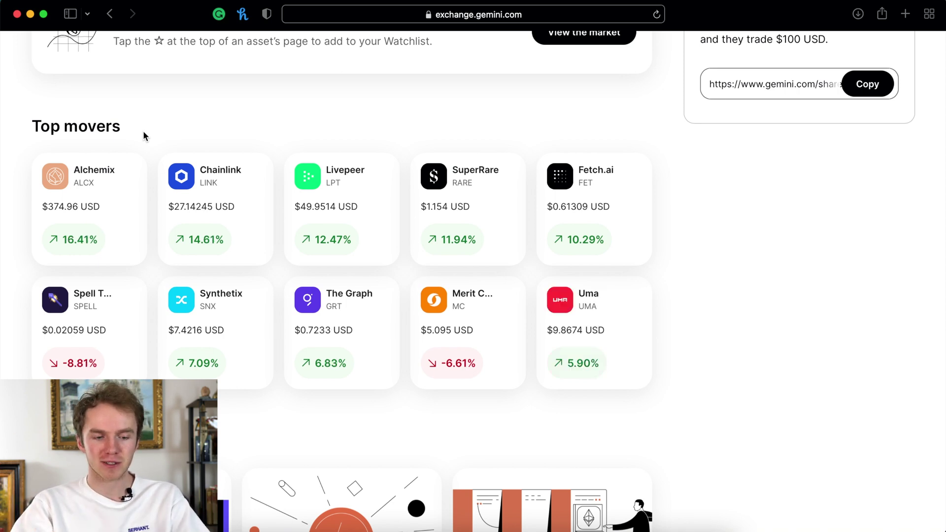
pyautogui.scroll(1, 102, 196)
pyautogui.scroll(-2, 106, 198)
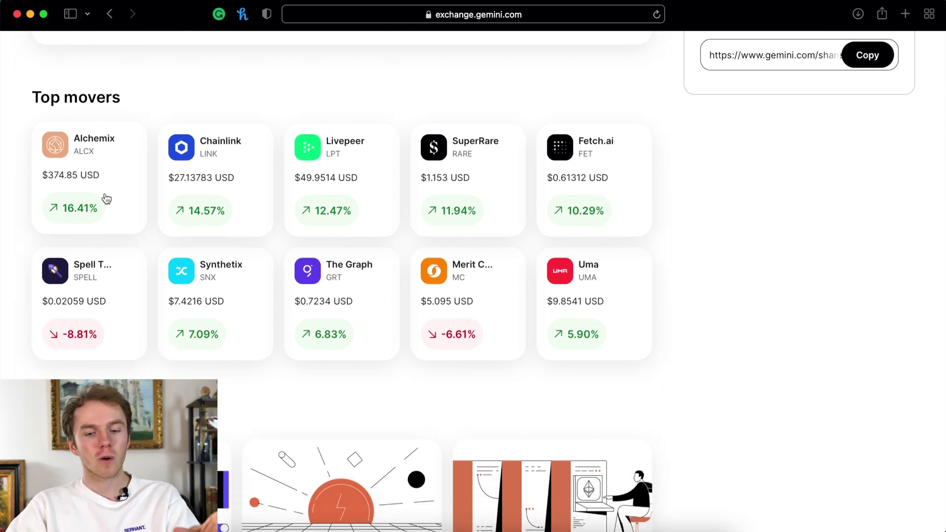
pyautogui.scroll(-5, 104, 196)
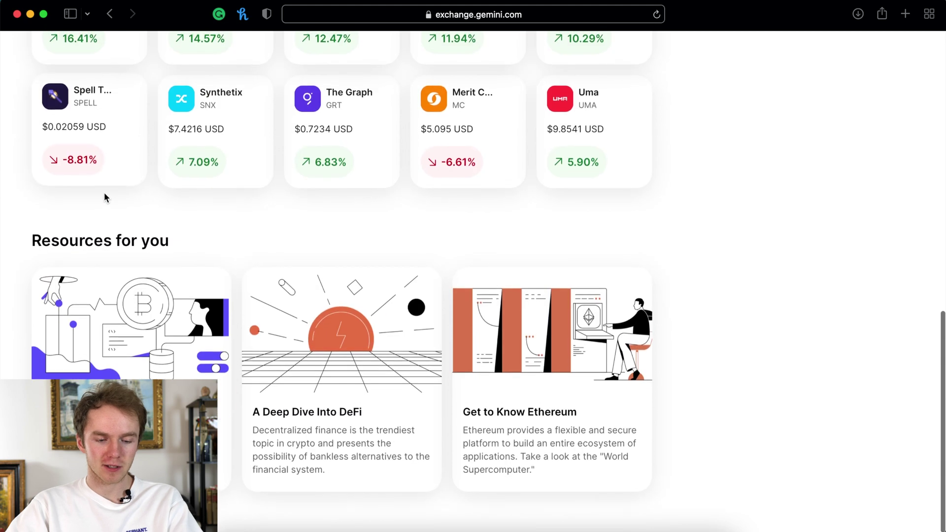
pyautogui.scroll(12, 101, 307)
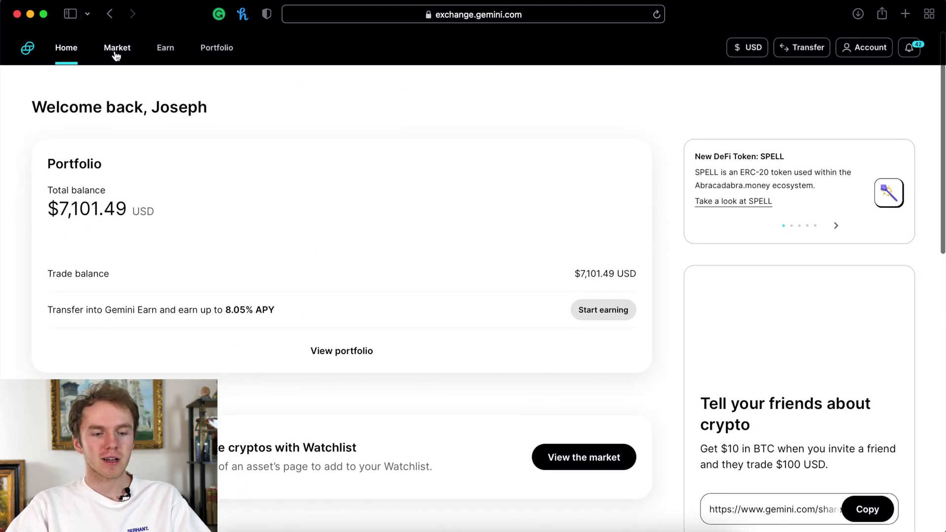
# Browse the Market coin list, Bitcoin first, back to the top, then reload the page
pyautogui.click(117, 54)
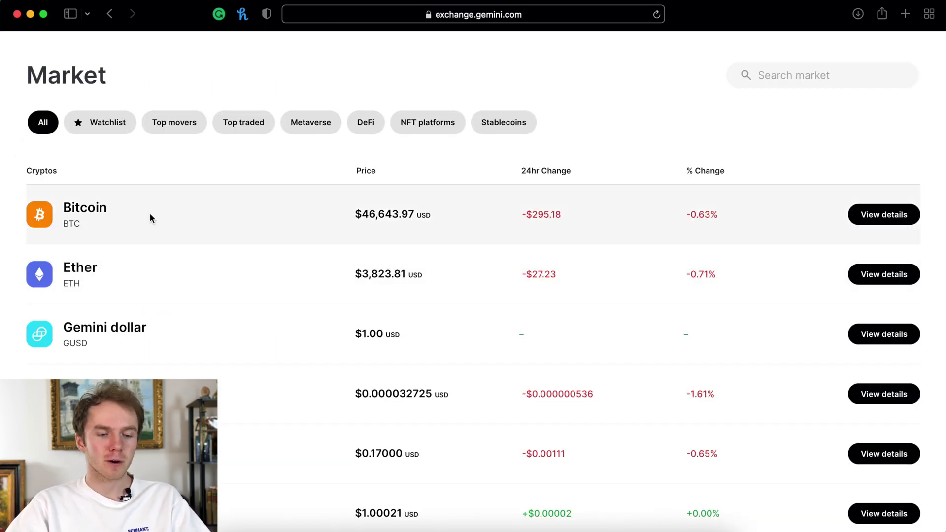
pyautogui.scroll(-1, 147, 233)
pyautogui.scroll(2, 147, 233)
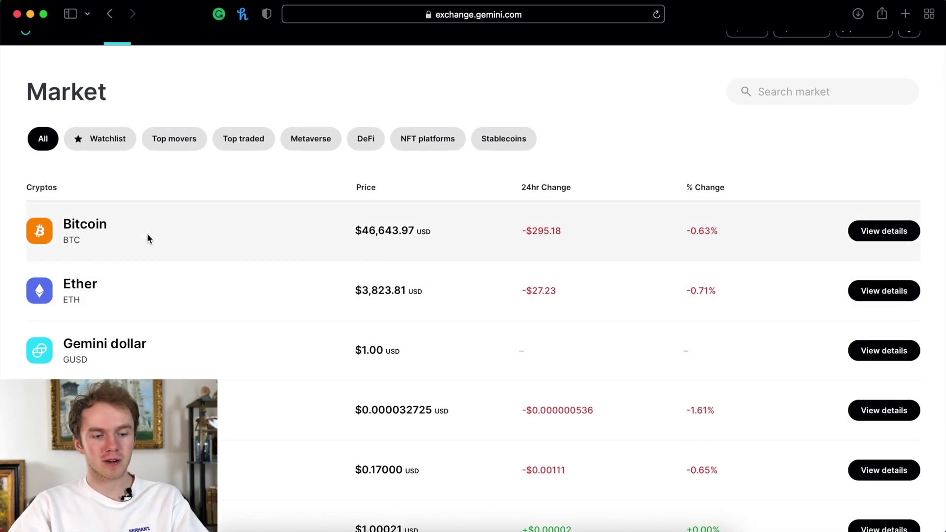
pyautogui.scroll(-3, 122, 314)
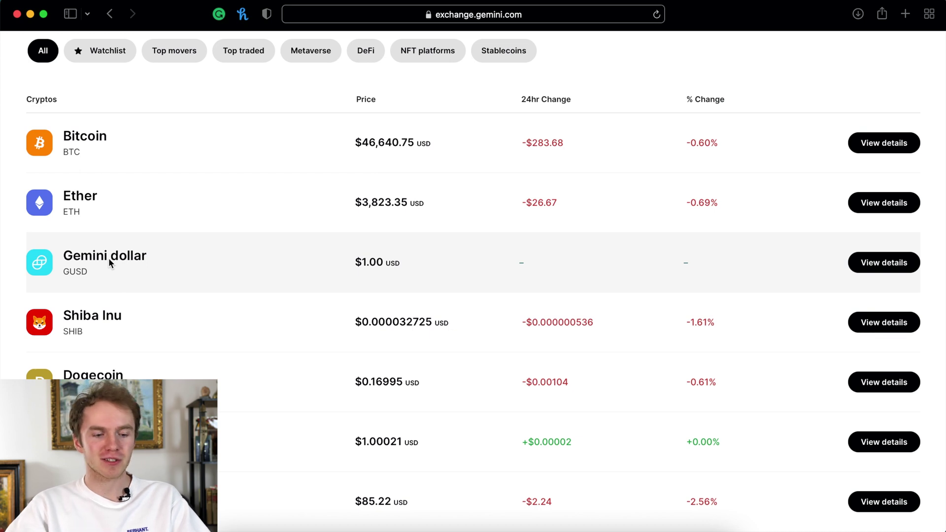
pyautogui.scroll(-3, 108, 260)
pyautogui.scroll(-1, 109, 260)
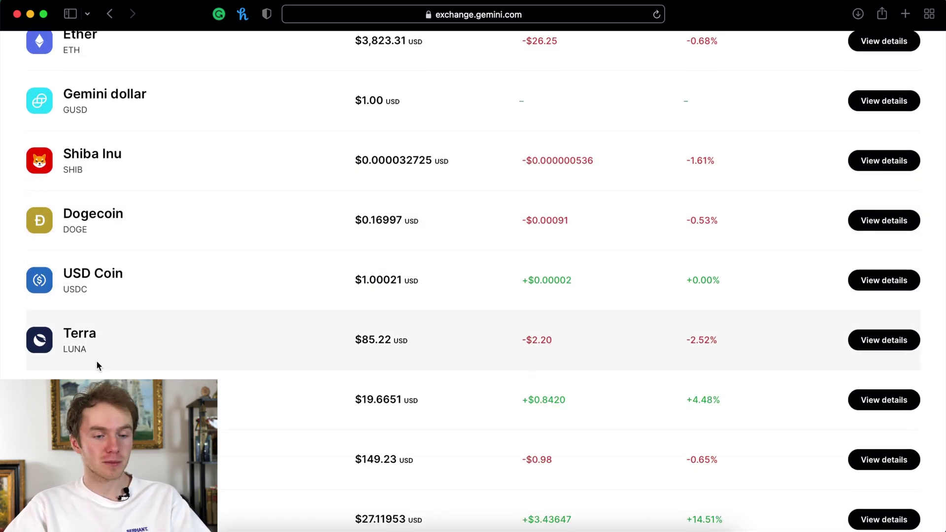
pyautogui.scroll(-10, 97, 366)
pyautogui.scroll(-11, 108, 340)
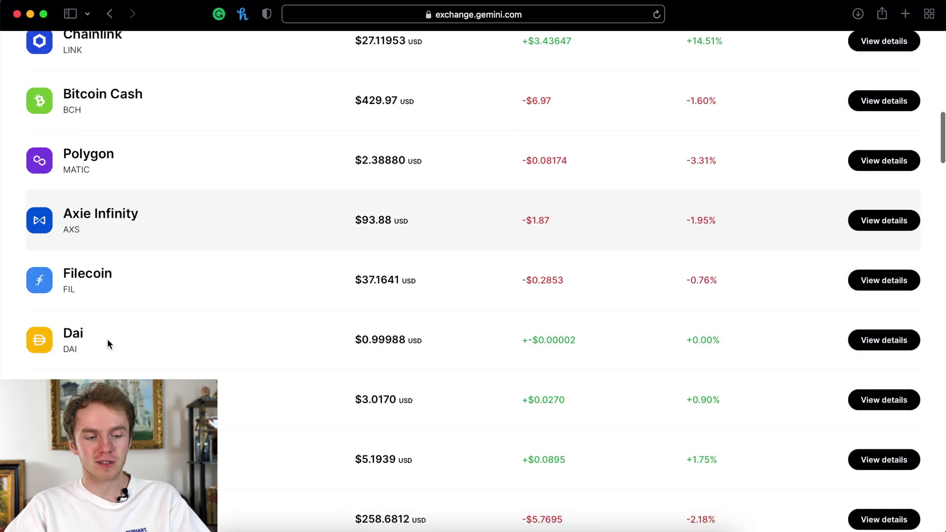
pyautogui.scroll(-4, 107, 340)
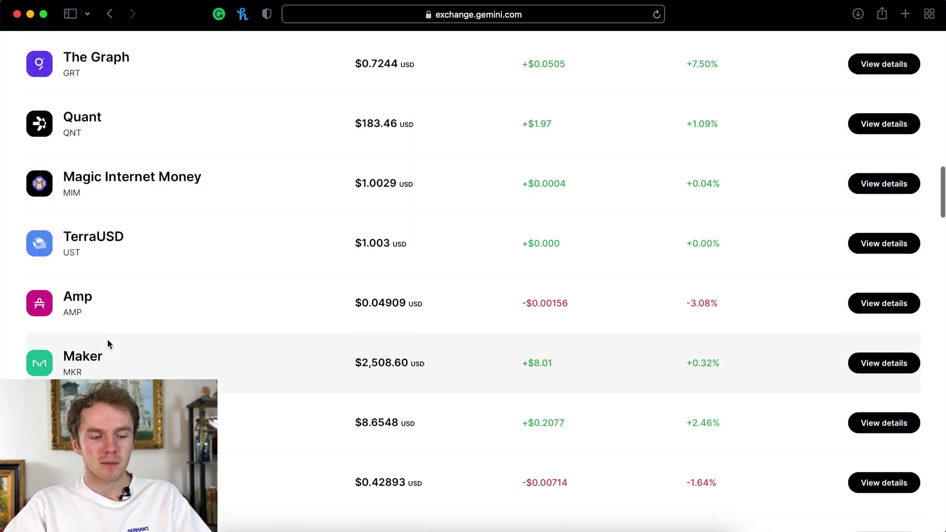
pyautogui.scroll(1, 124, 107)
pyautogui.scroll(19, 123, 108)
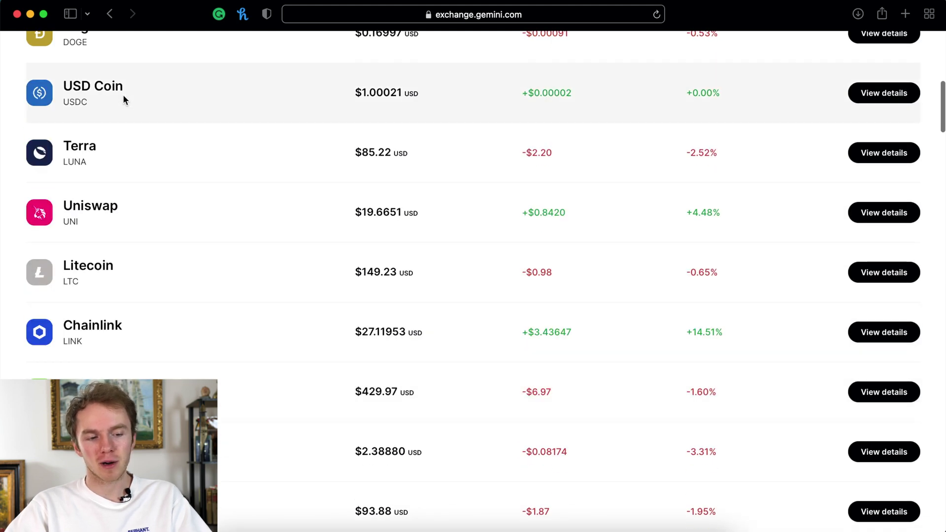
pyautogui.scroll(12, 123, 99)
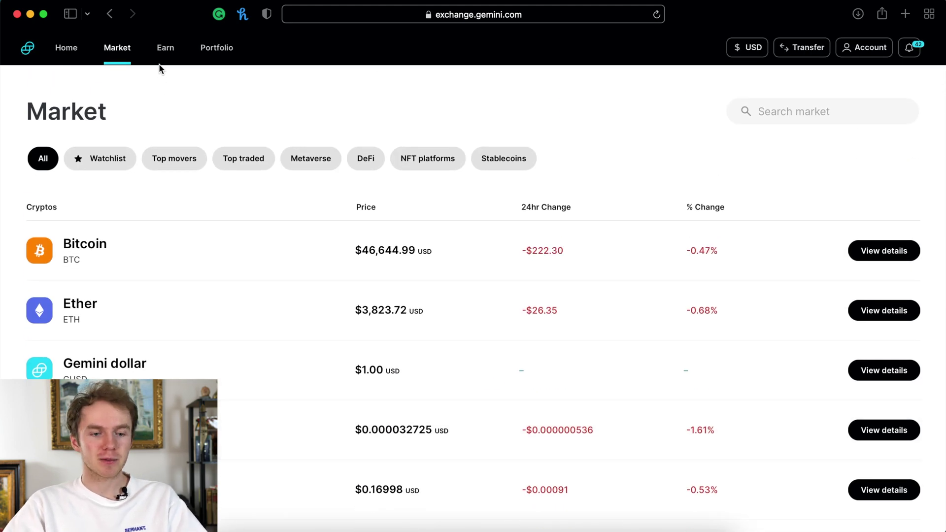
pyautogui.press('super+r')
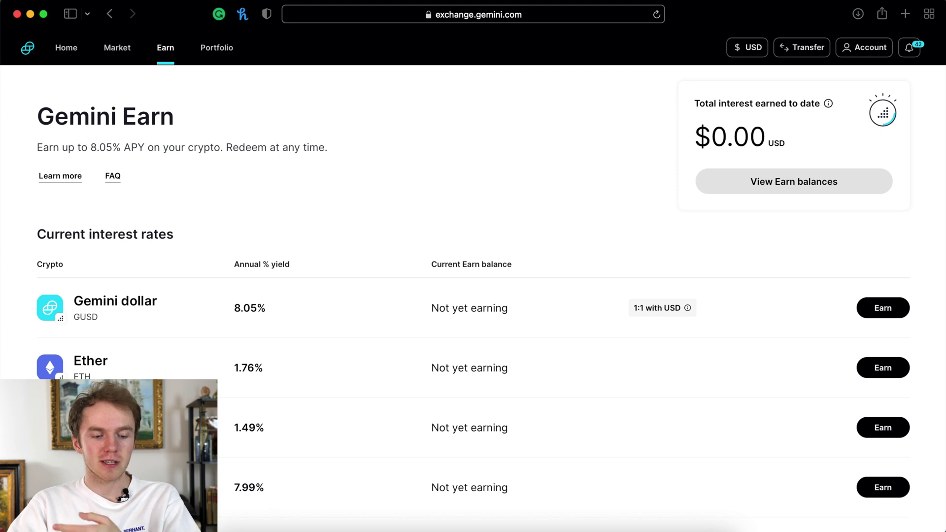
# Review the Earn interest rates, such as 8.05% GUSD and 1.76% ETH, then go to Portfolio
pyautogui.scroll(-4, 137, 303)
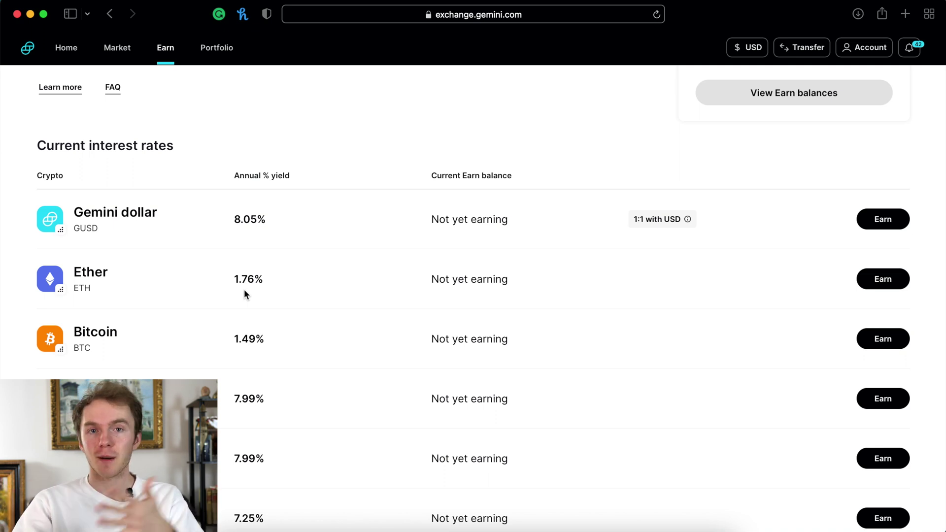
pyautogui.scroll(3, 244, 291)
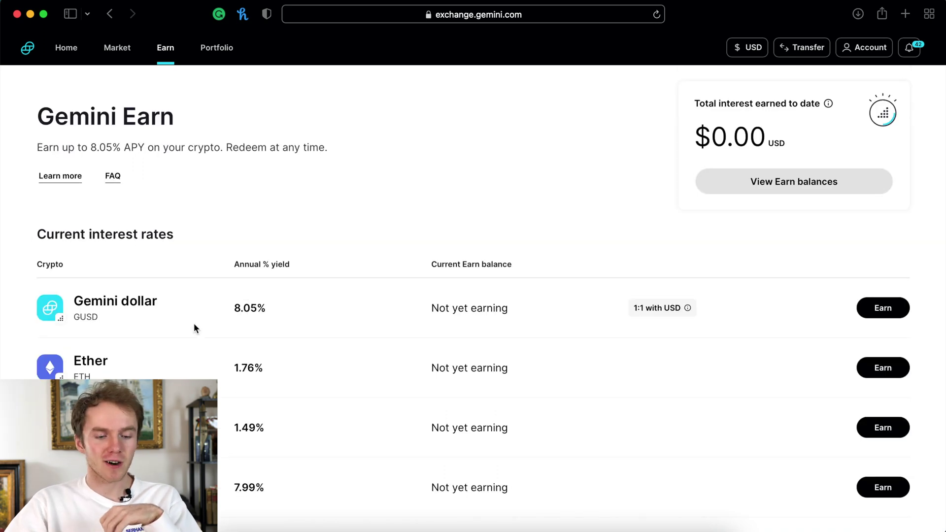
pyautogui.scroll(-1, 182, 336)
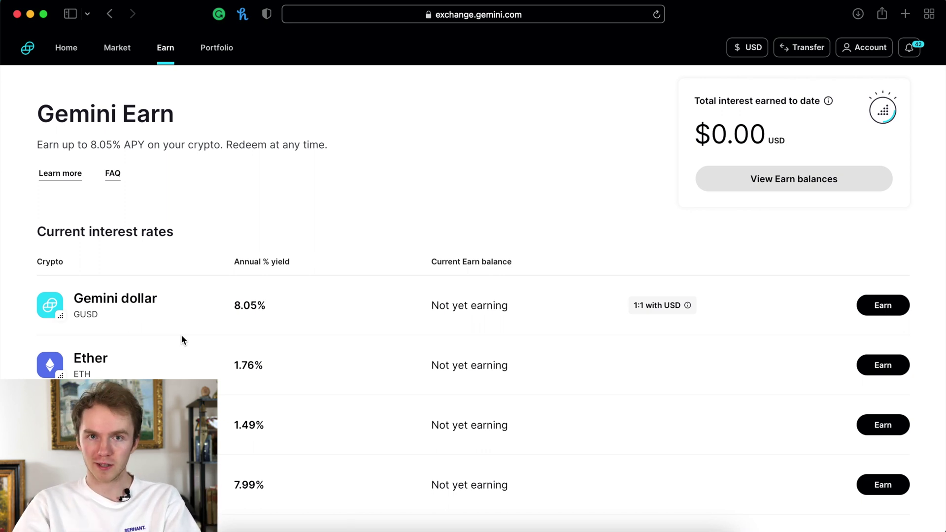
pyautogui.click(212, 49)
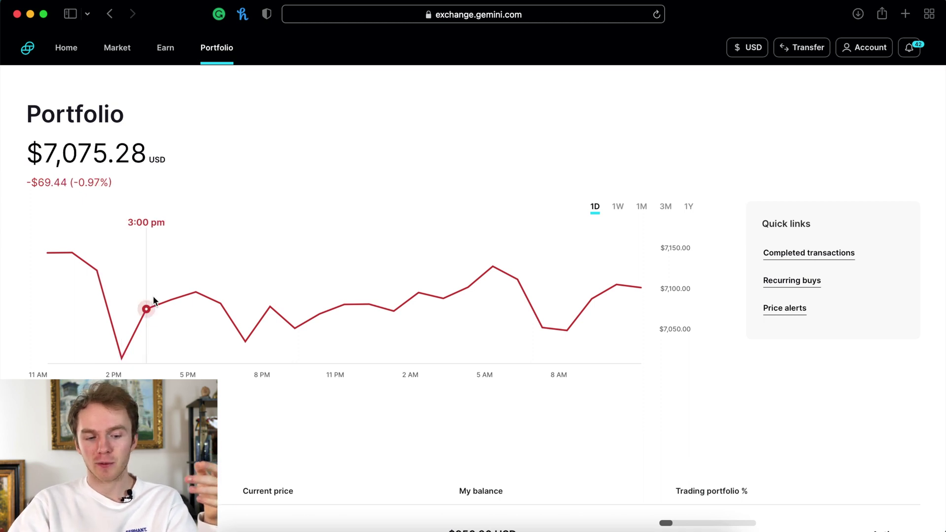
# Switch the portfolio chart through 1W and 1M, ending on the 1Y range
pyautogui.click(618, 207)
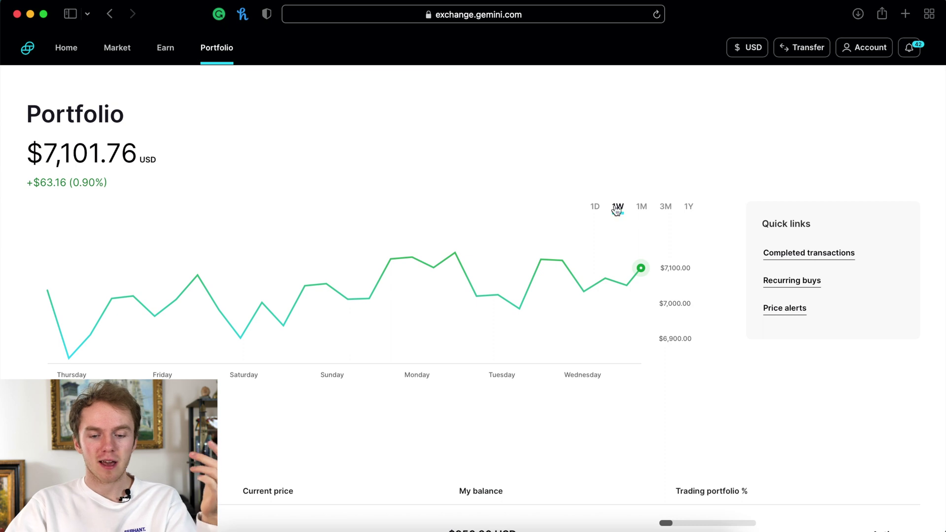
pyautogui.click(641, 207)
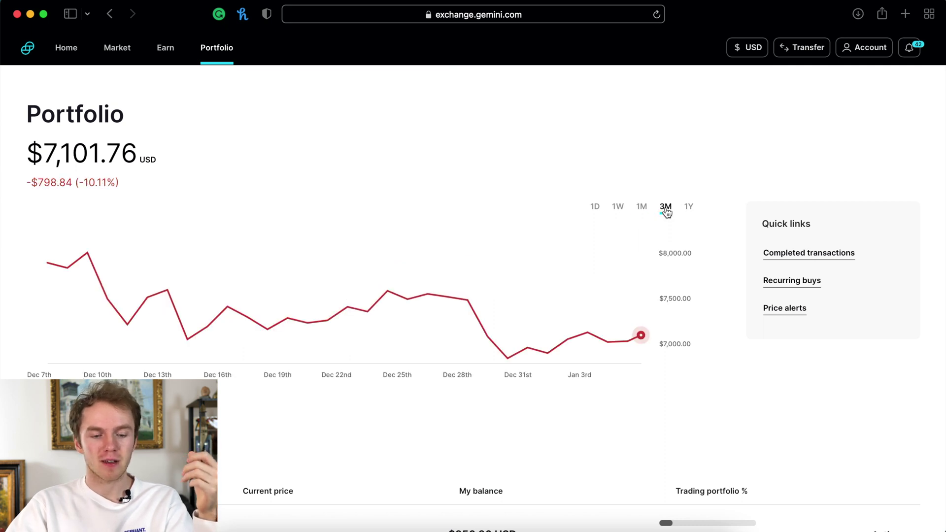
pyautogui.click(688, 208)
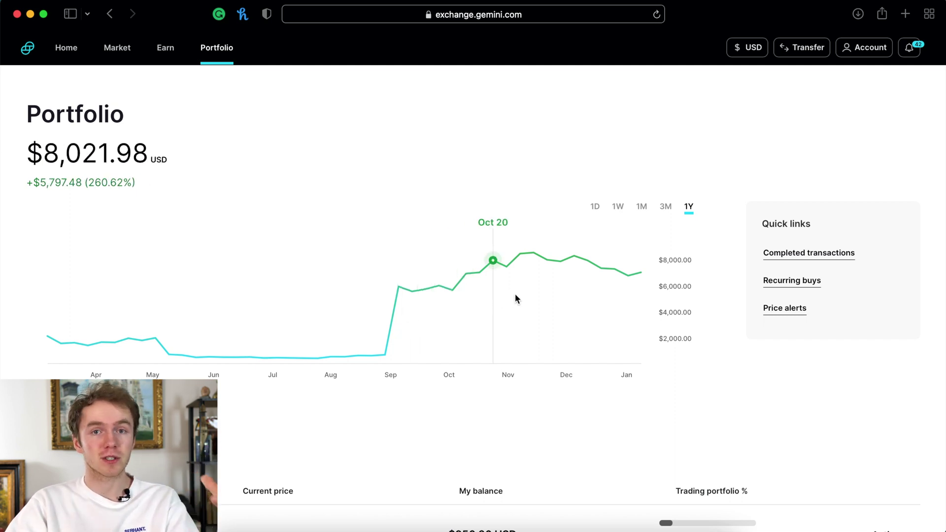
# Scroll through the Portfolio's completed transactions and return to the $7,101.76 overview
pyautogui.scroll(-6, 179, 202)
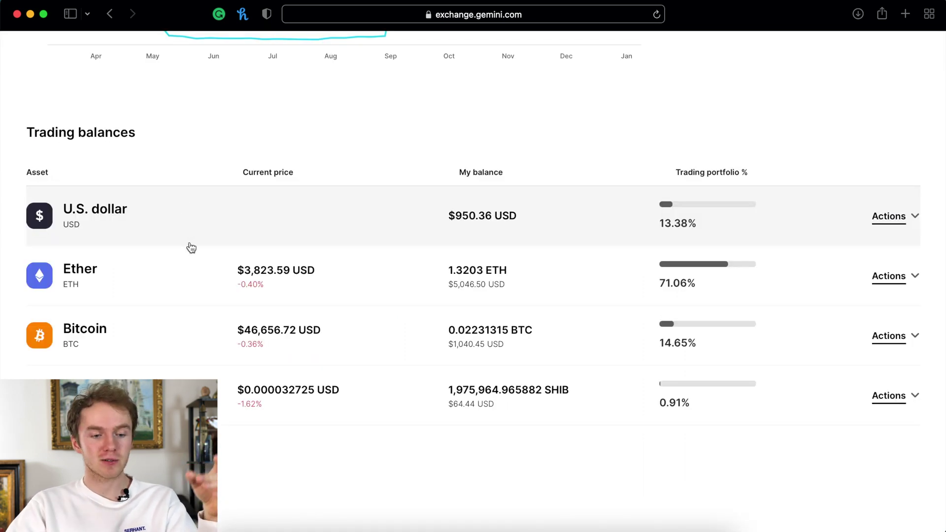
pyautogui.scroll(-1, 188, 267)
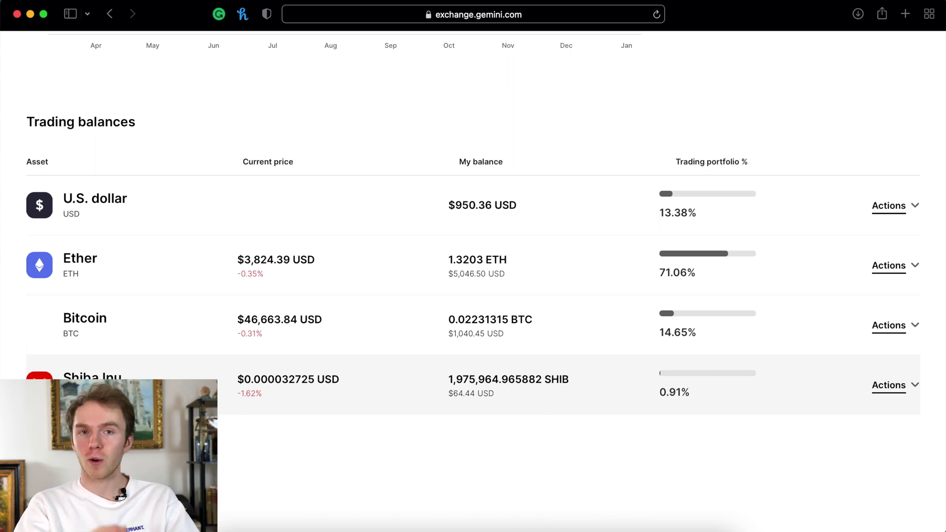
pyautogui.scroll(-10, 473, 281)
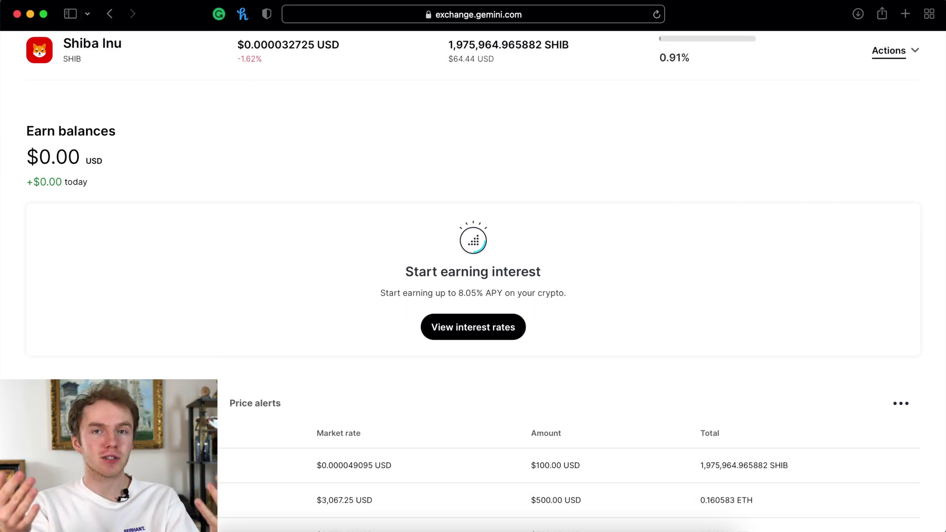
pyautogui.scroll(-3, 373, 363)
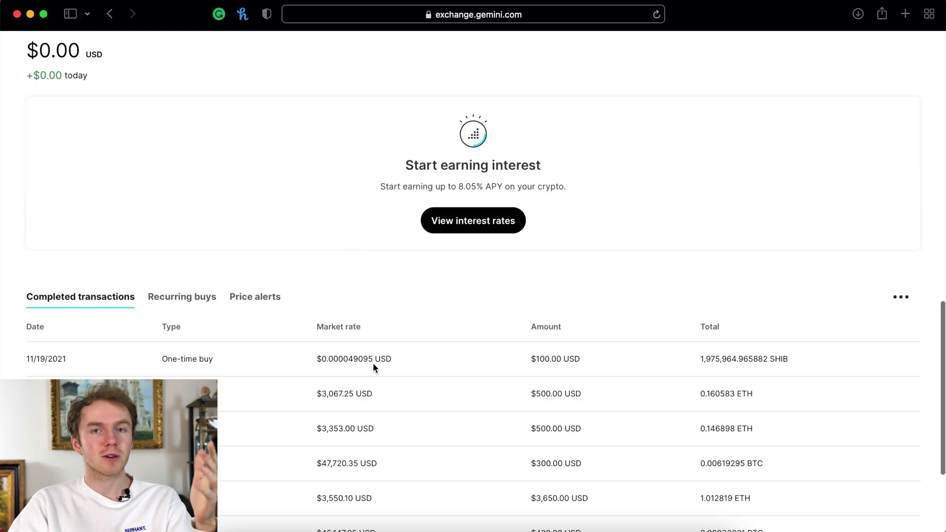
pyautogui.scroll(3, 373, 363)
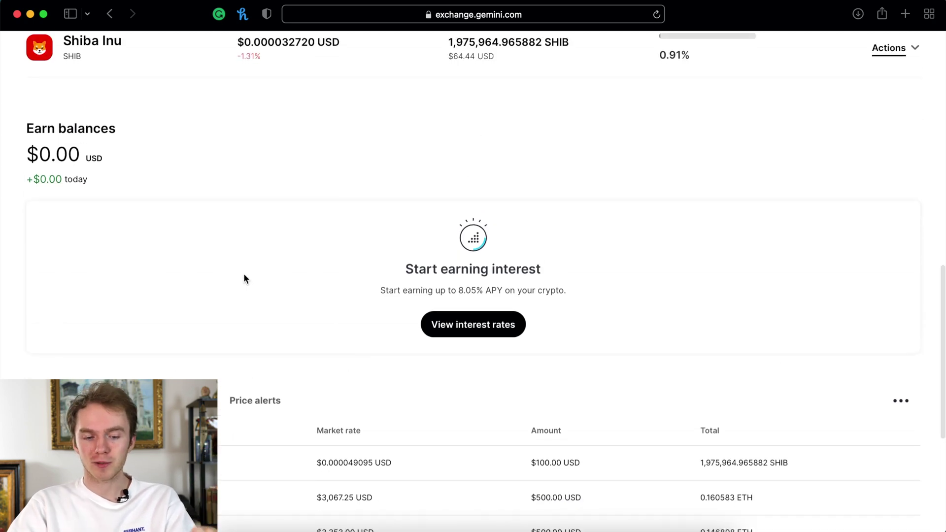
pyautogui.scroll(-2, 245, 275)
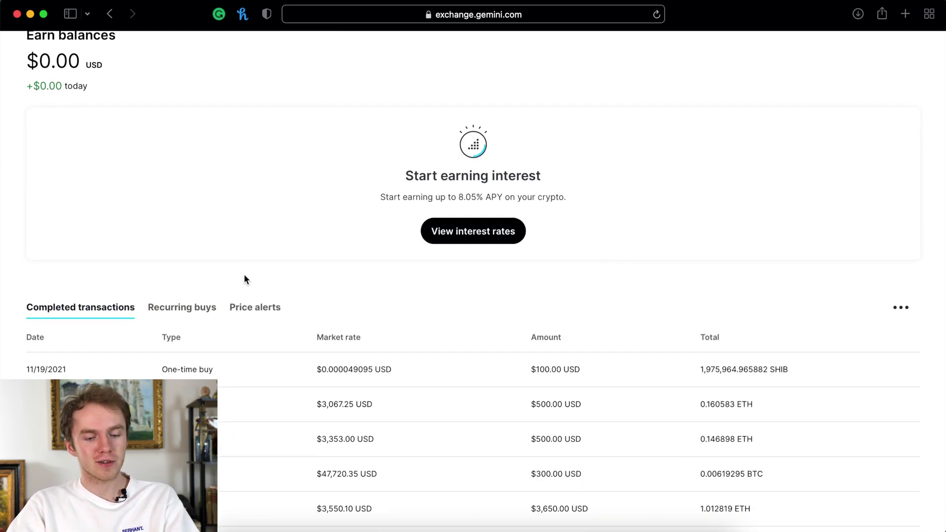
pyautogui.scroll(-2, 244, 276)
pyautogui.scroll(-2, 117, 329)
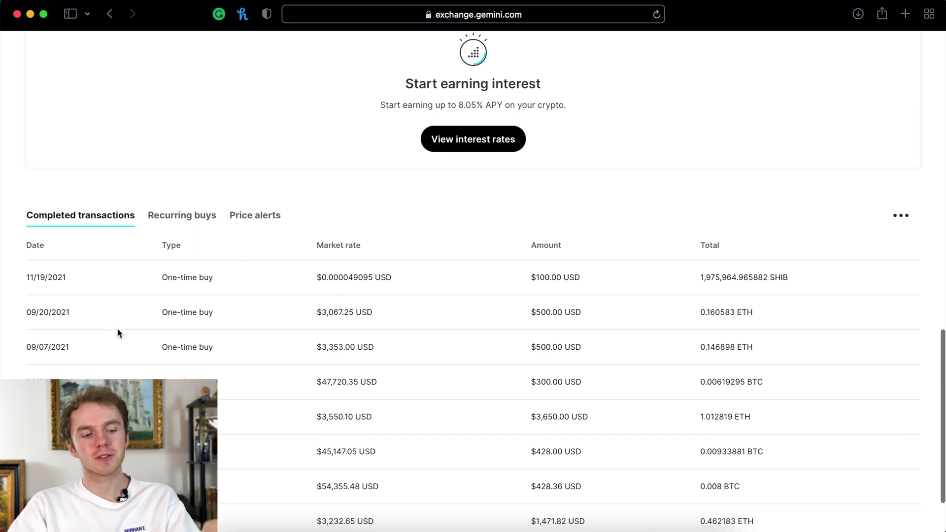
pyautogui.scroll(15, 117, 327)
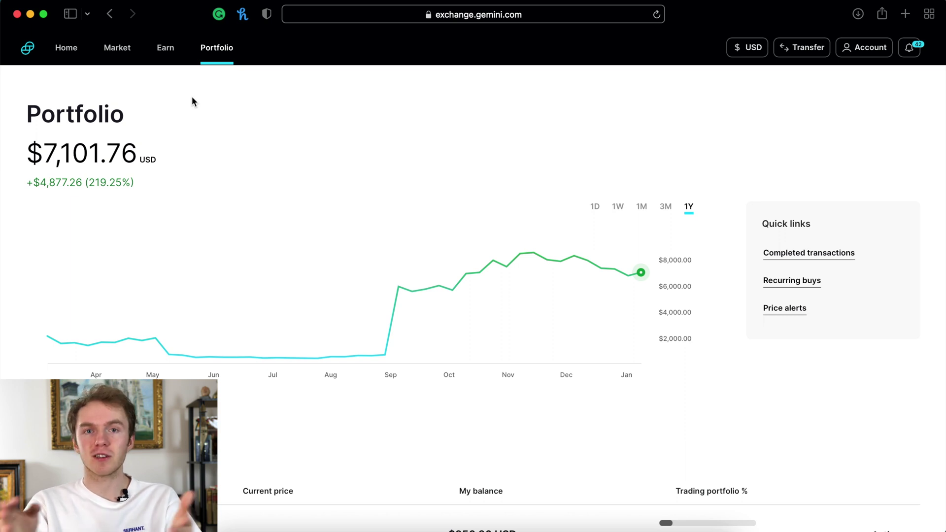
# Start a Transfer funds deposit of USD using Bank transfers (ACH)
pyautogui.click(802, 47)
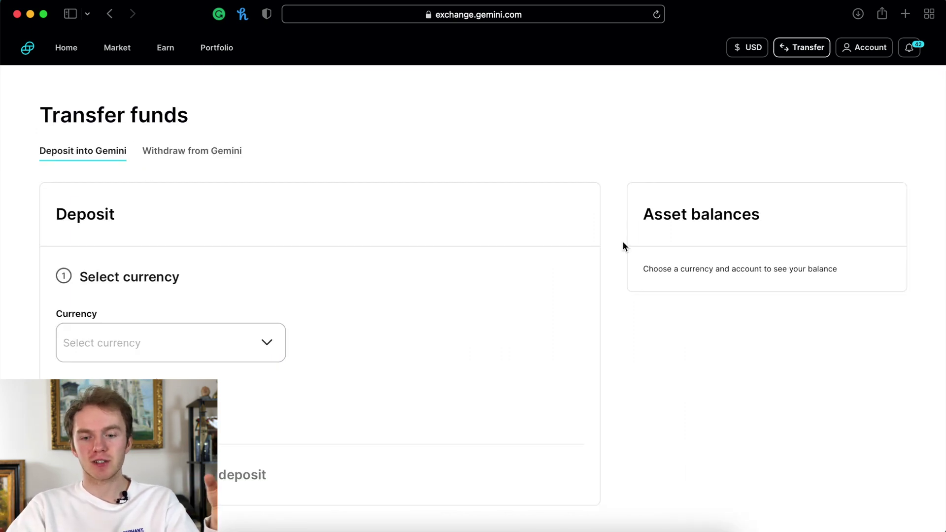
pyautogui.moveTo(809, 51)
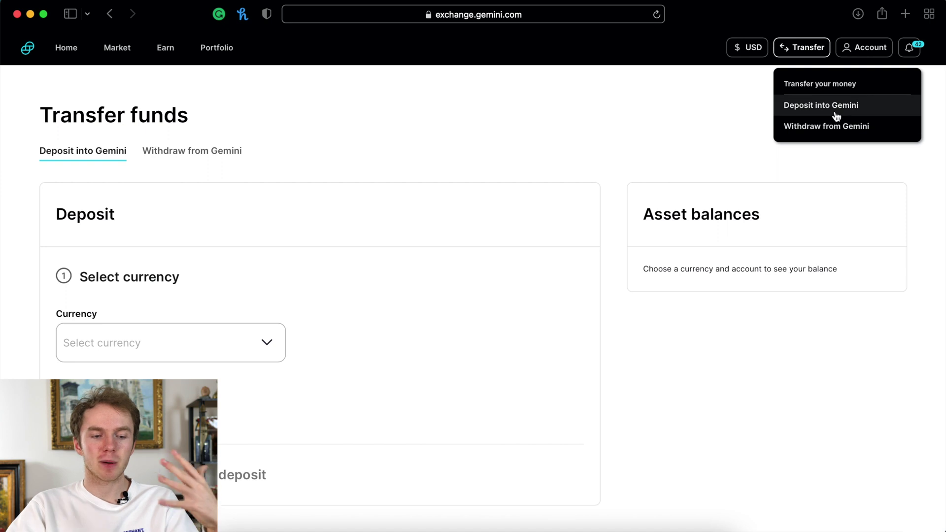
pyautogui.scroll(-2, 352, 281)
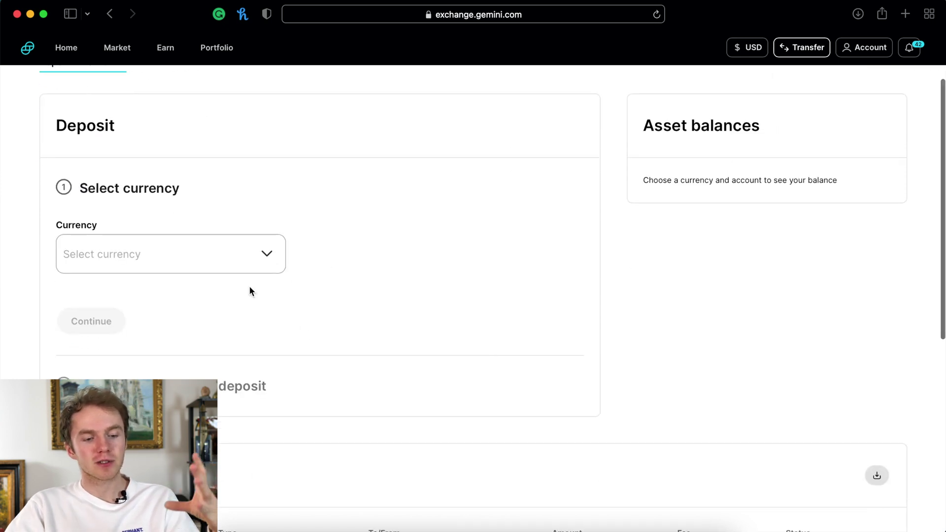
pyautogui.click(220, 252)
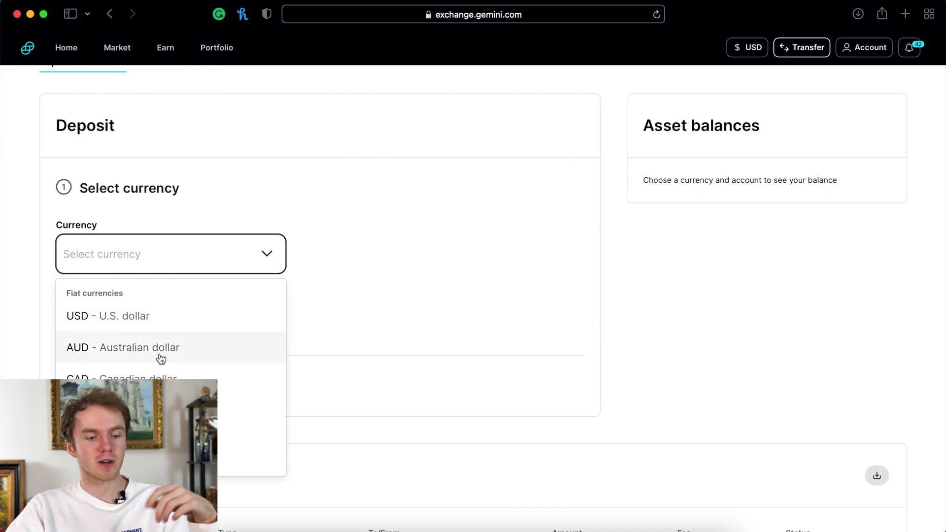
pyautogui.scroll(-2, 168, 345)
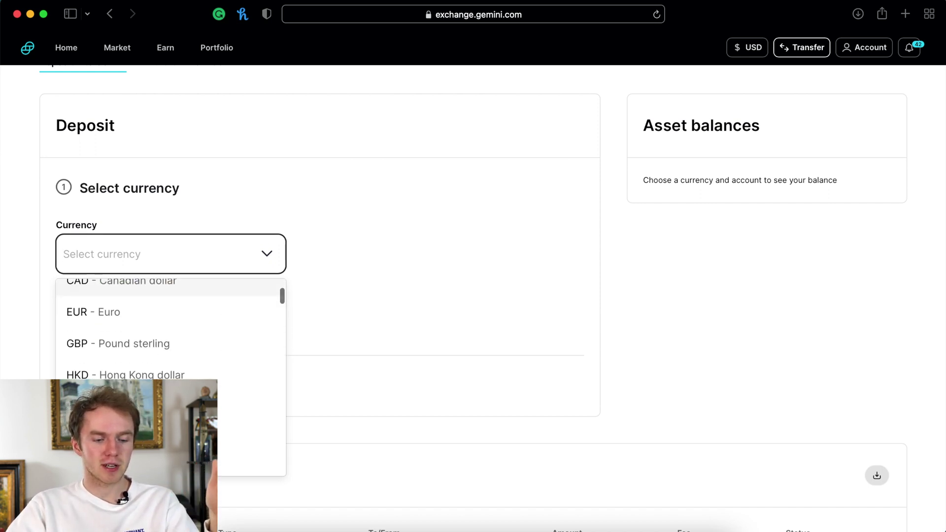
pyautogui.scroll(-5, 171, 345)
pyautogui.scroll(1, 185, 343)
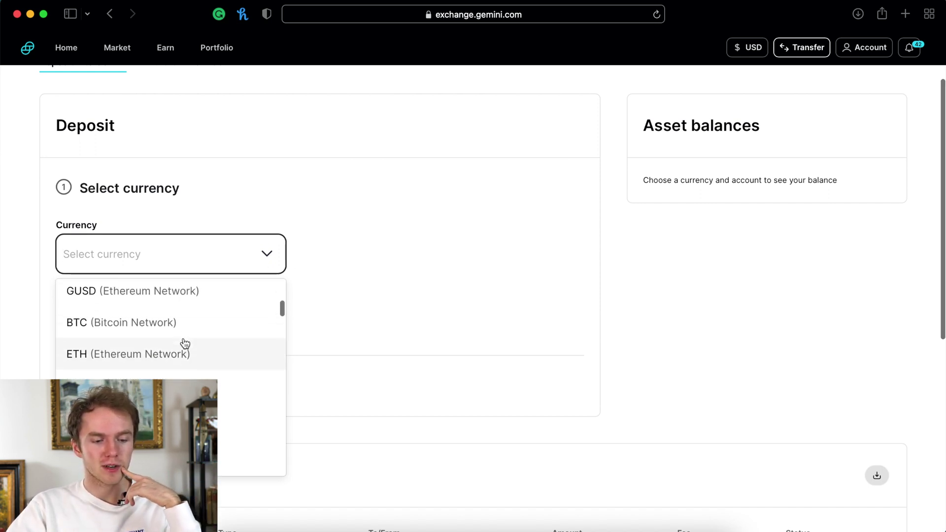
pyautogui.scroll(1, 185, 343)
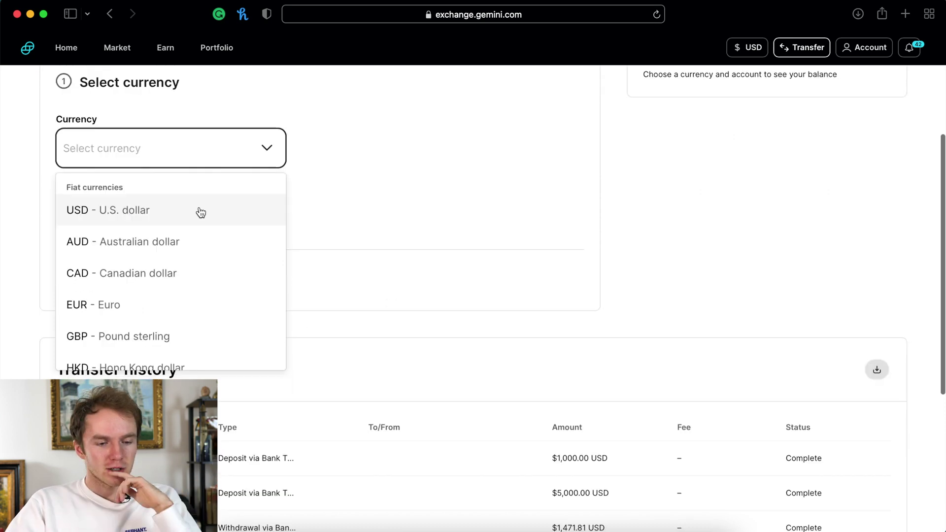
pyautogui.click(199, 210)
pyautogui.click(229, 258)
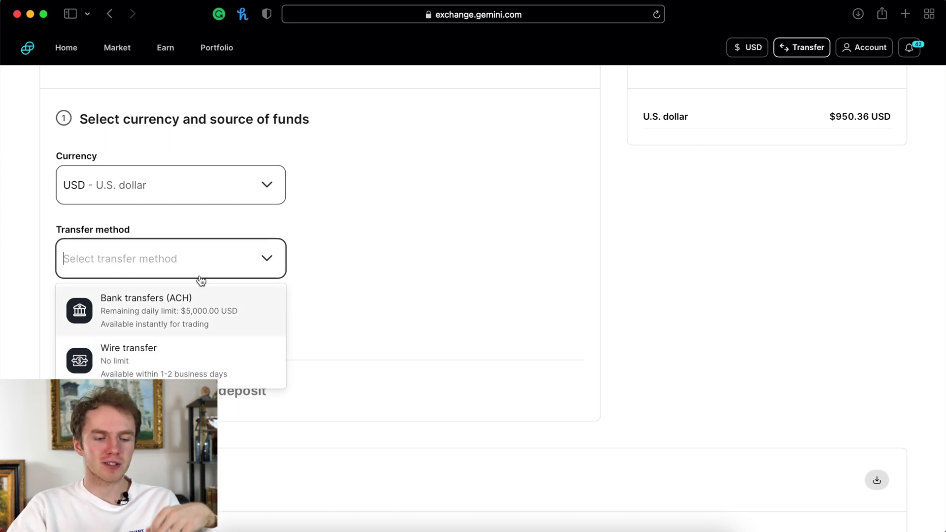
pyautogui.press('Return')
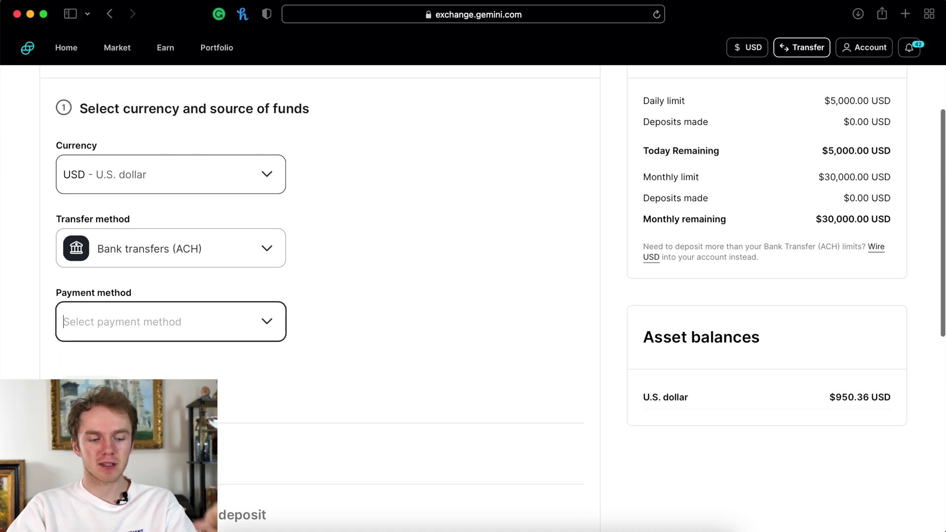
pyautogui.scroll(-4, 258, 337)
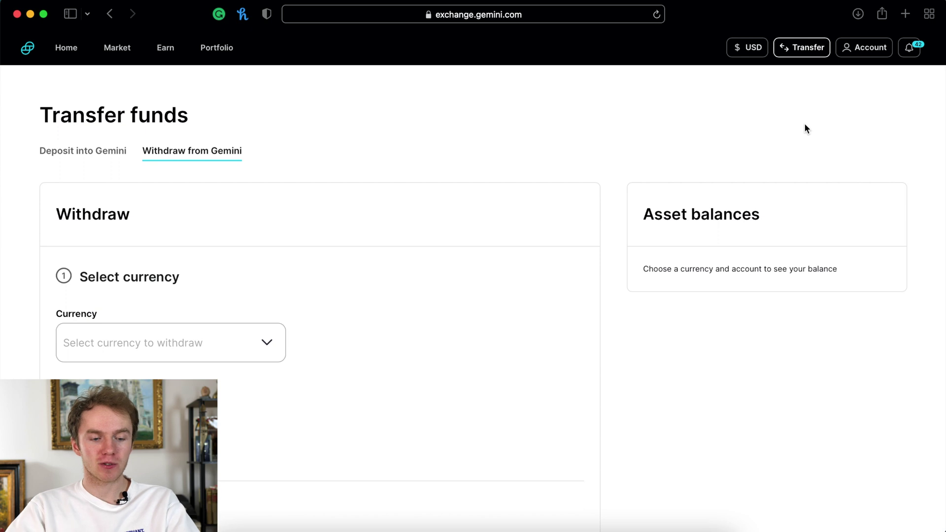
# Glance at the withdrawal currency list, then open Bitcoin from the Market page
pyautogui.scroll(-3, 300, 258)
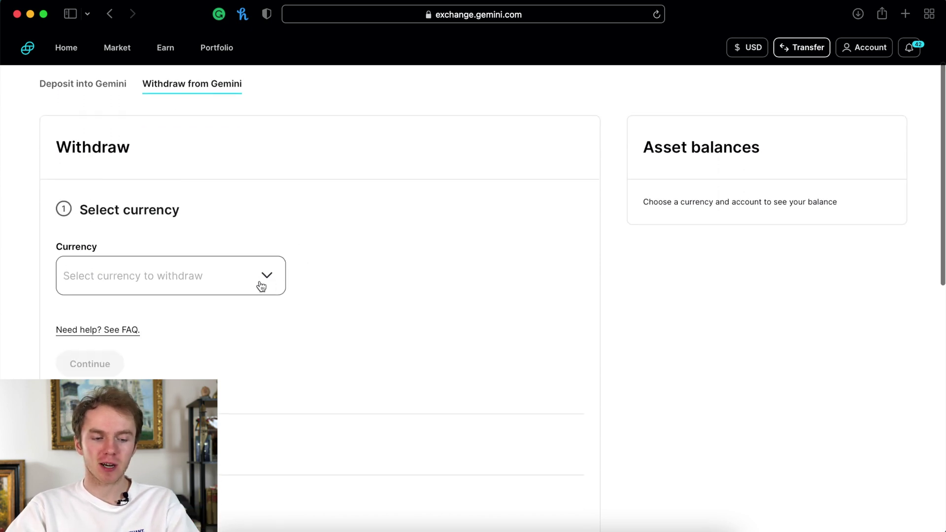
pyautogui.click(261, 285)
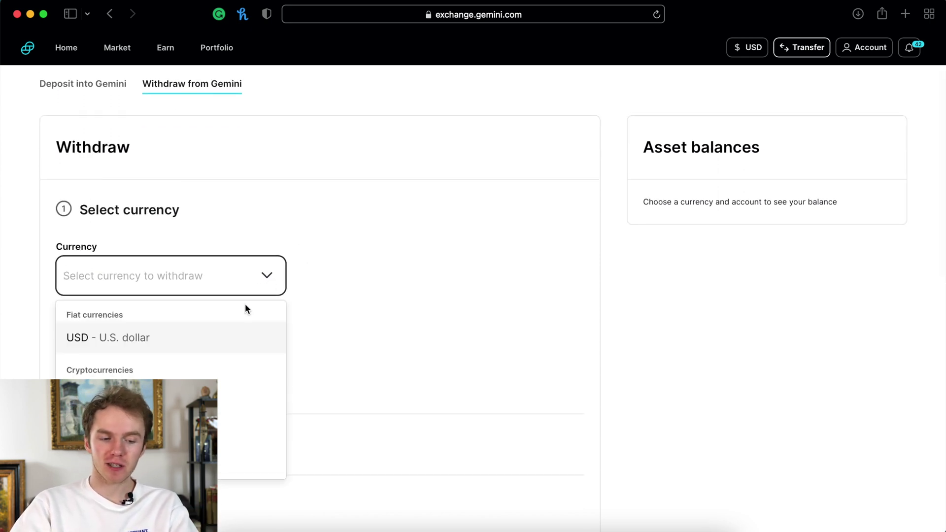
pyautogui.click(245, 291)
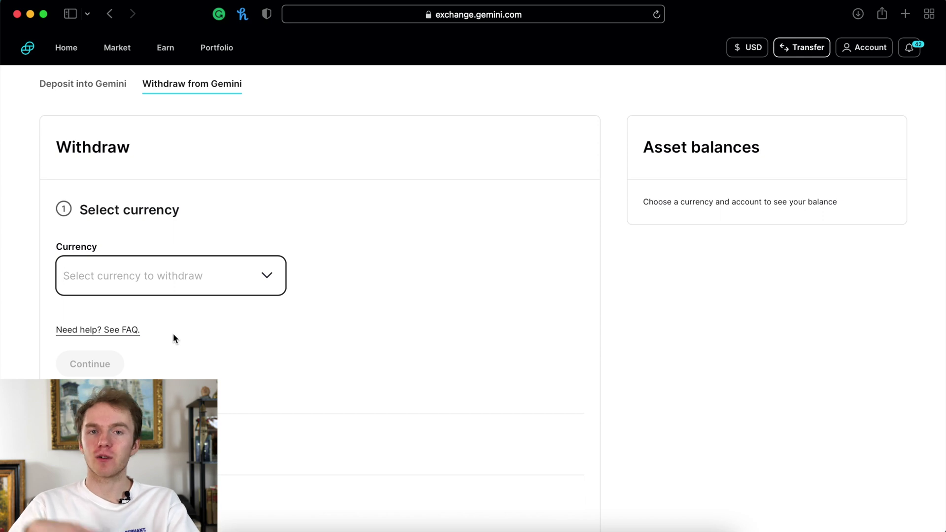
pyautogui.click(118, 49)
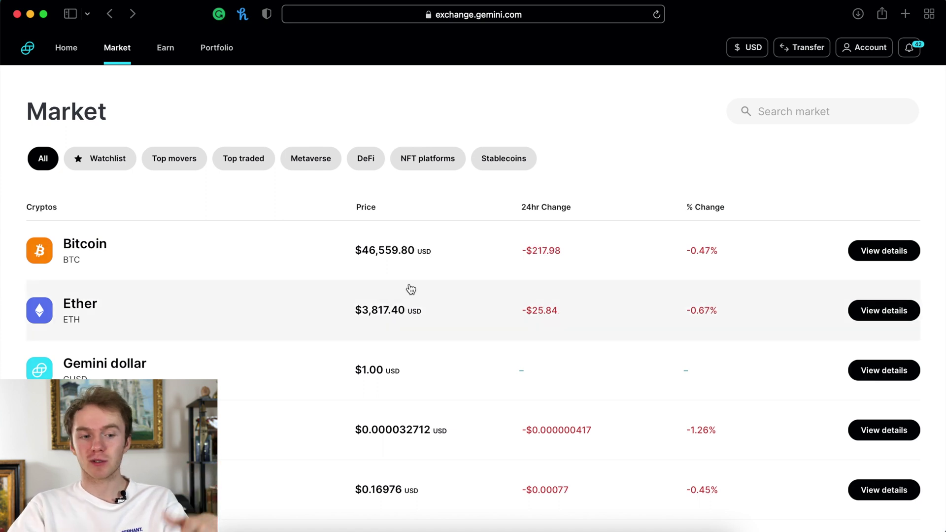
pyautogui.click(87, 246)
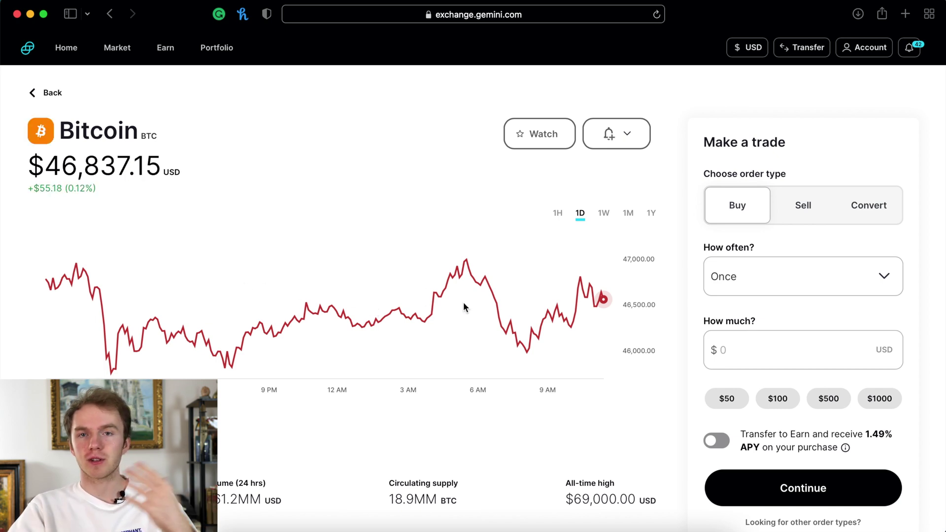
# Switch the Bitcoin chart through 1H, 1W and 1Y, and scroll the page and back
pyautogui.click(558, 215)
pyautogui.click(603, 214)
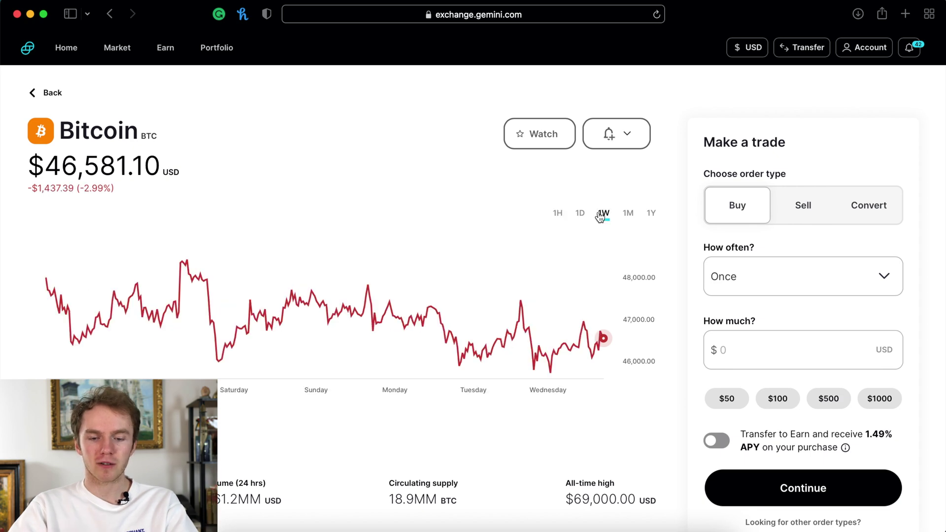
pyautogui.scroll(-3, 478, 328)
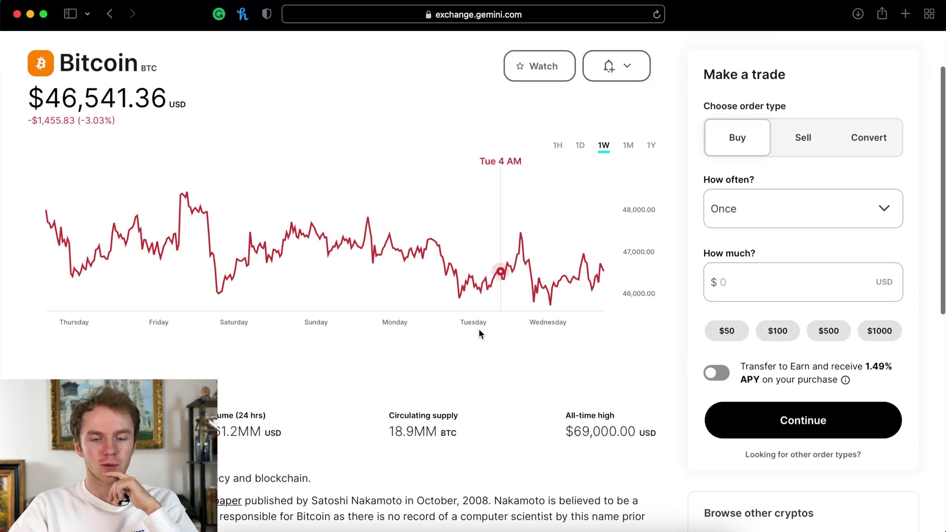
pyautogui.click(646, 146)
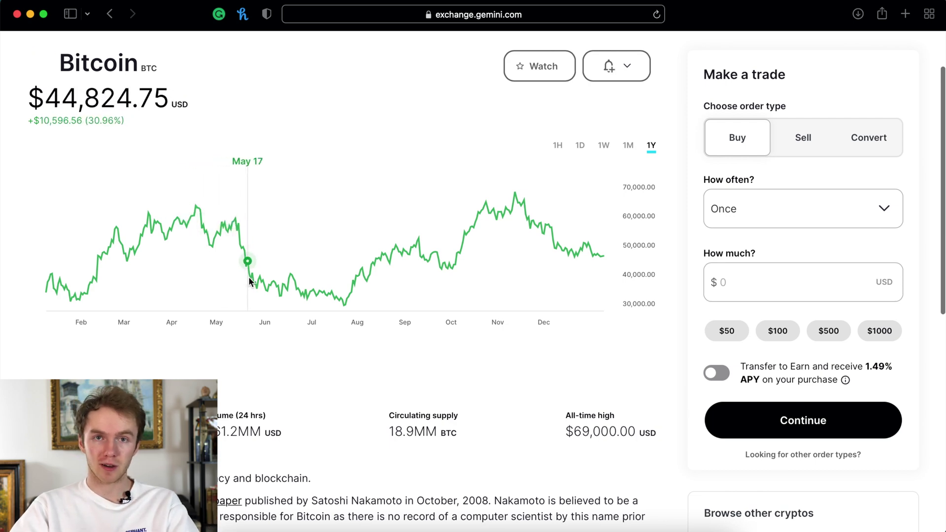
pyautogui.scroll(-8, 286, 343)
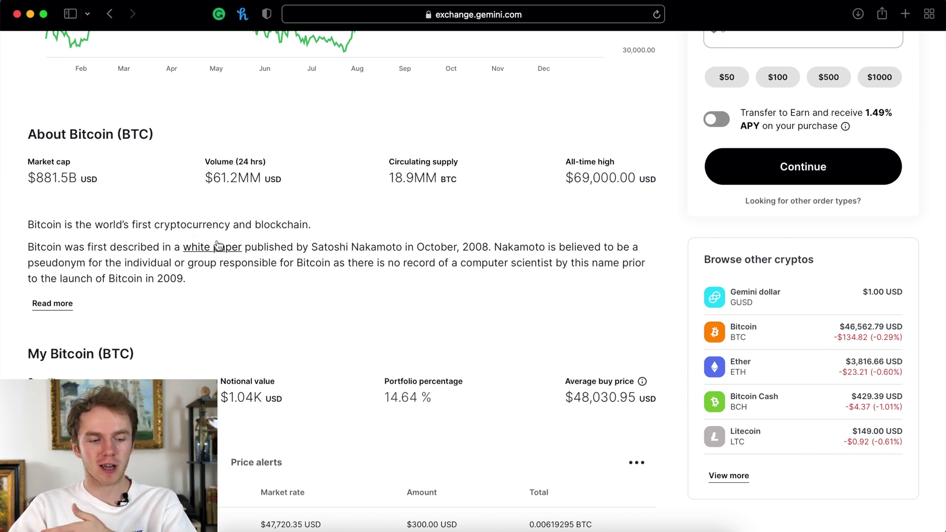
pyautogui.scroll(-3, 215, 243)
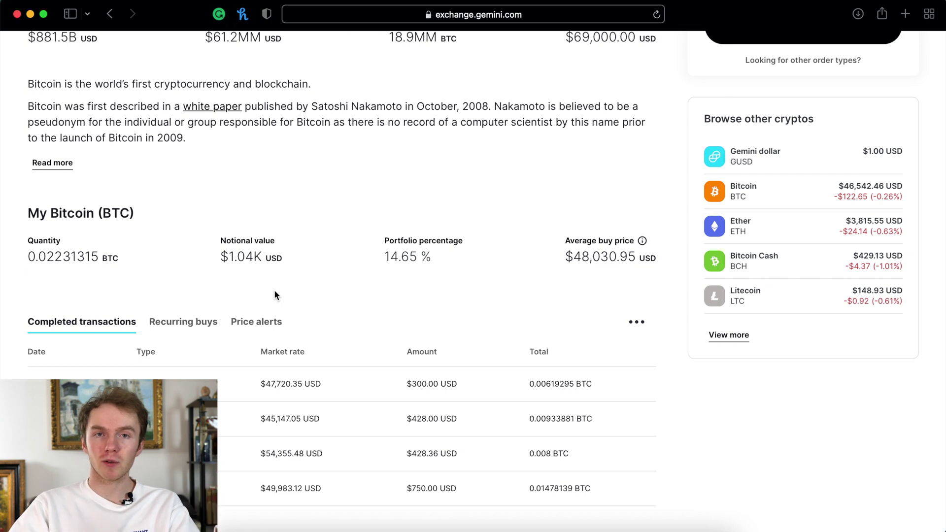
pyautogui.scroll(-1, 274, 291)
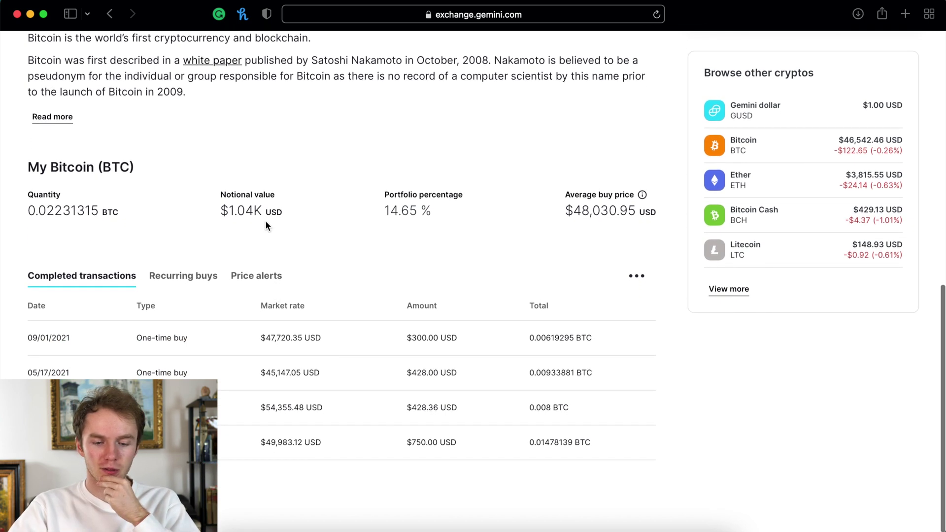
pyautogui.scroll(7, 265, 222)
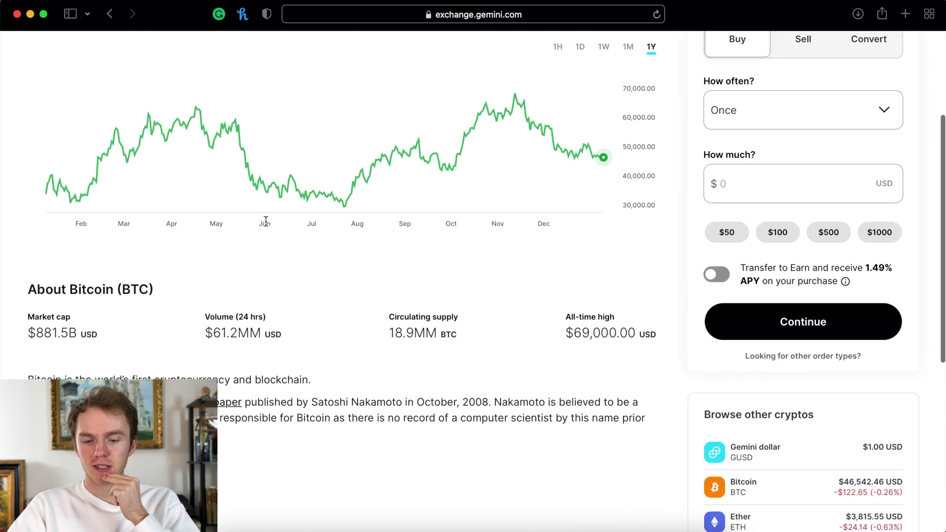
pyautogui.scroll(4, 534, 249)
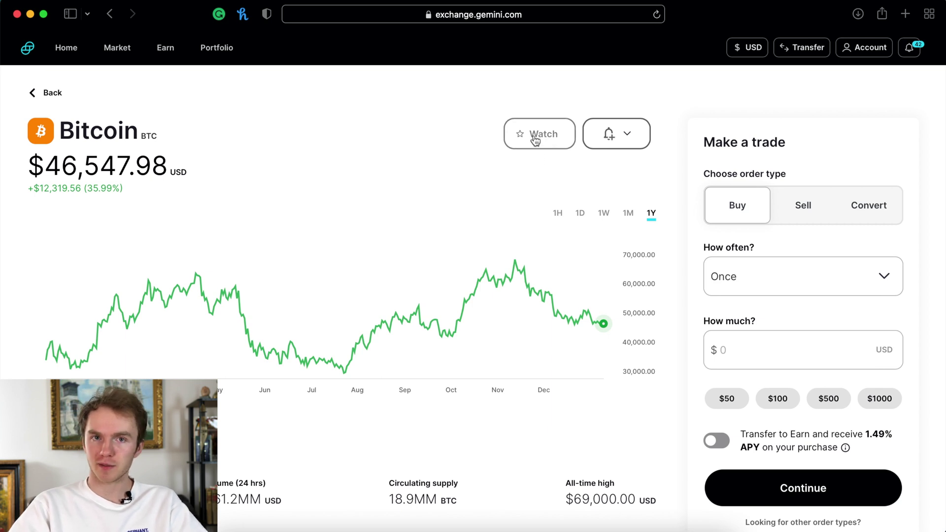
# Add Bitcoin to the watchlist
pyautogui.click(535, 142)
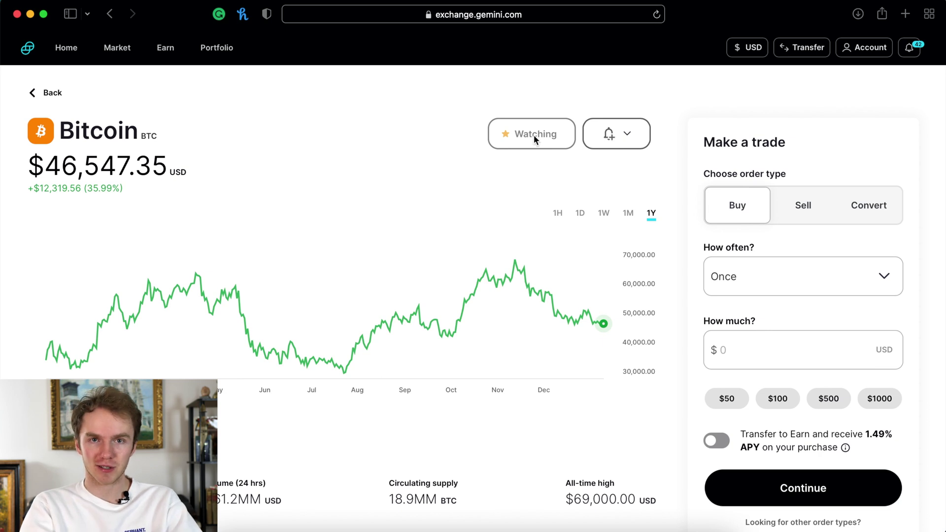
pyautogui.scroll(-2, 695, 204)
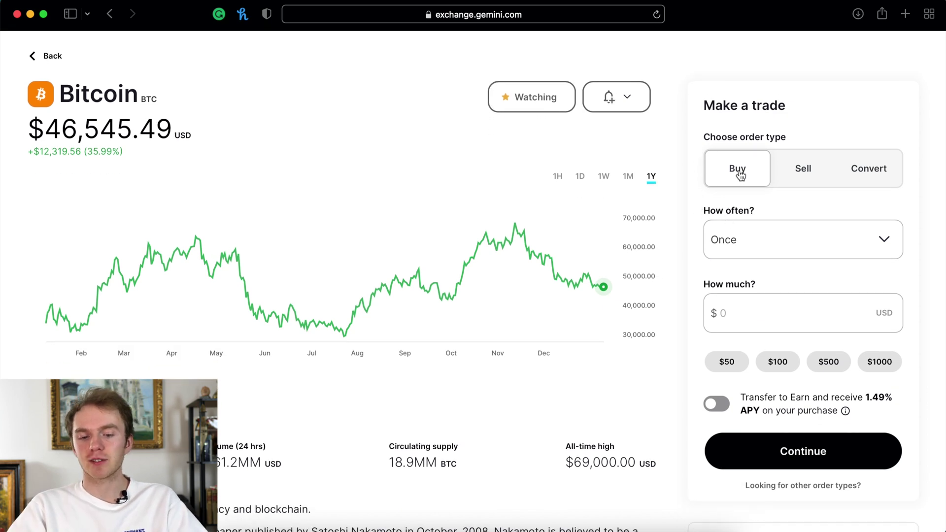
pyautogui.scroll(2, 739, 173)
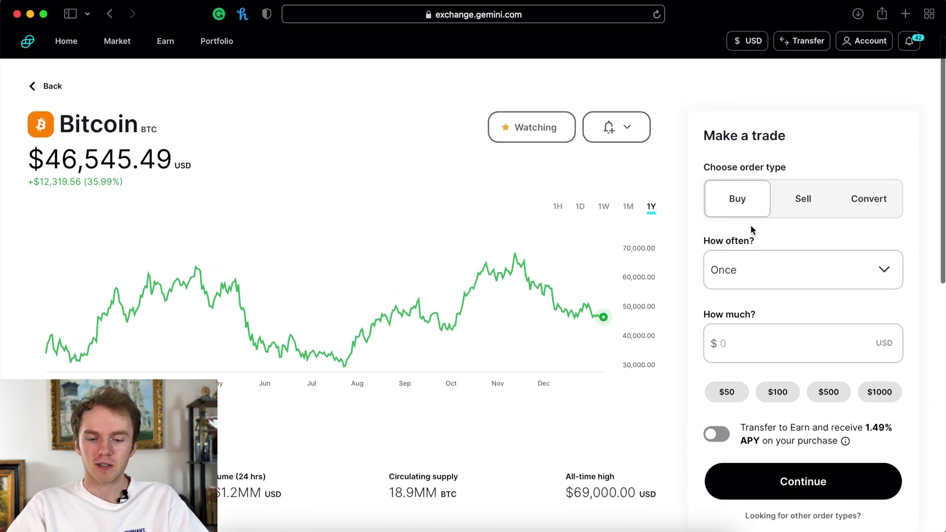
# Set the Bitcoin buy to a one-time purchase of $100 USD
pyautogui.click(762, 276)
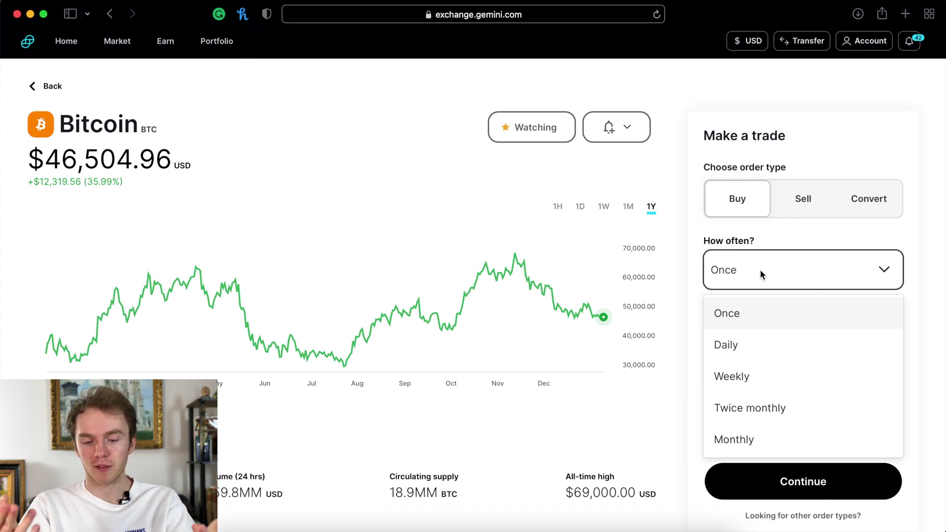
pyautogui.click(760, 269)
pyautogui.click(760, 269)
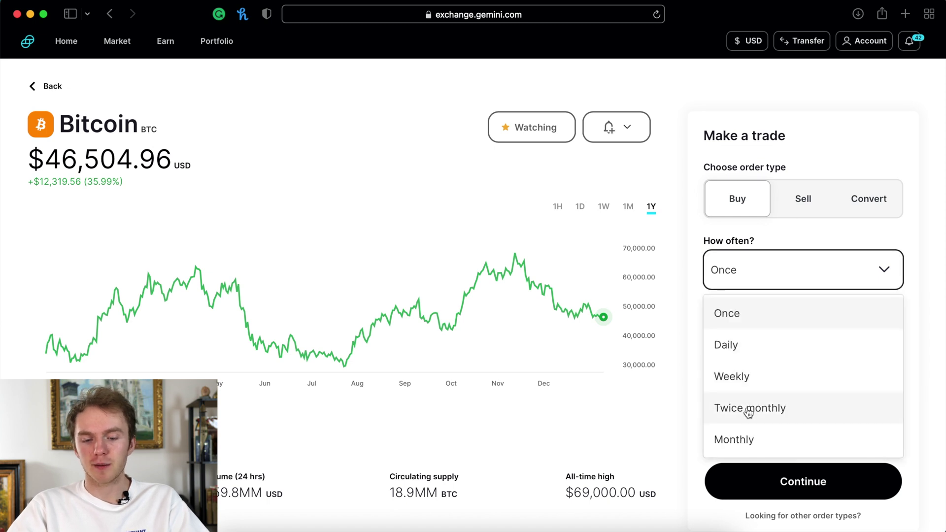
pyautogui.click(769, 266)
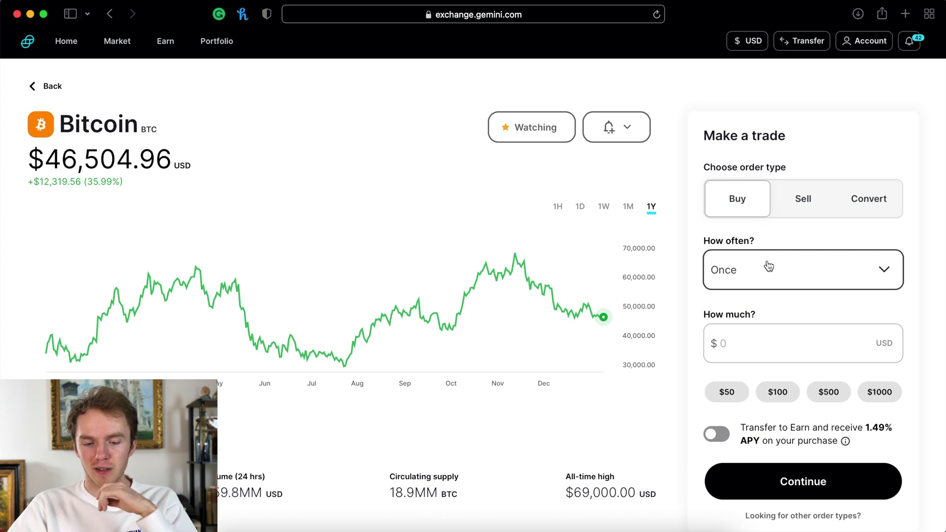
pyautogui.click(745, 347)
pyautogui.scroll(-2, 746, 348)
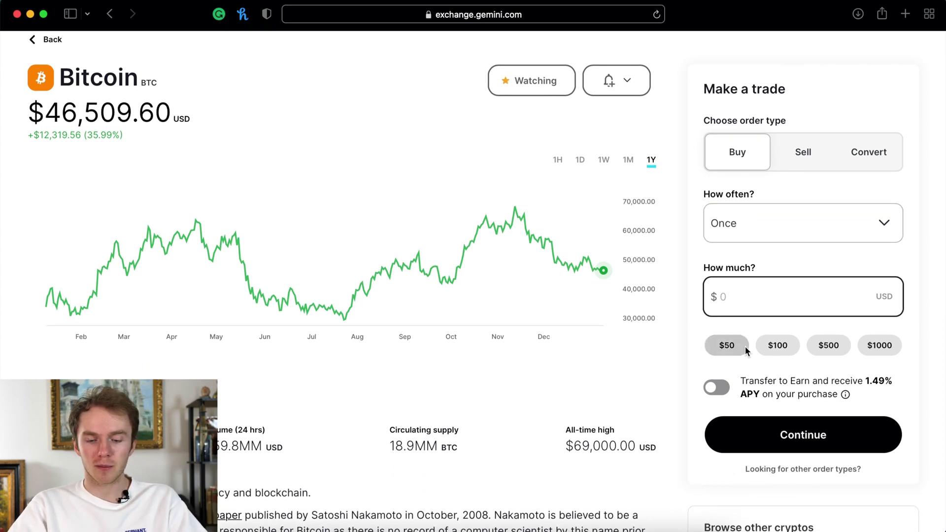
pyautogui.write('100')
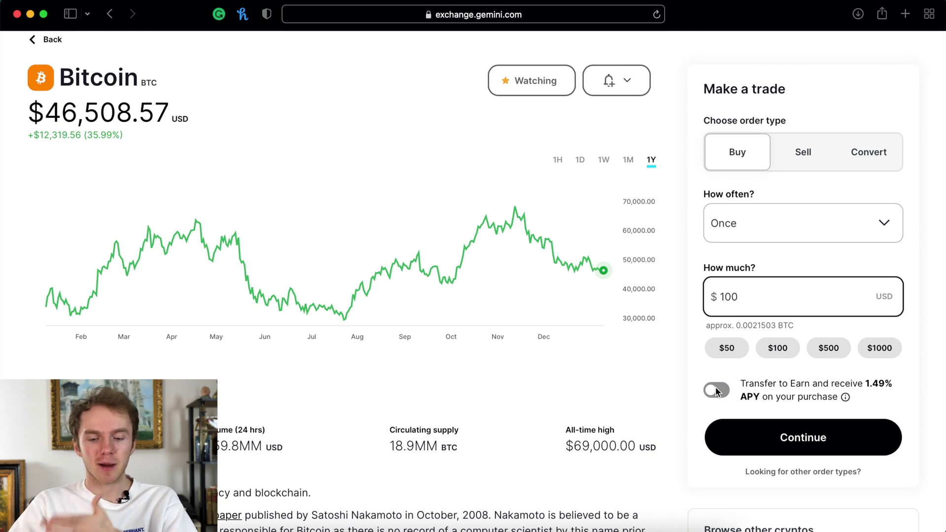
pyautogui.scroll(-2, 759, 429)
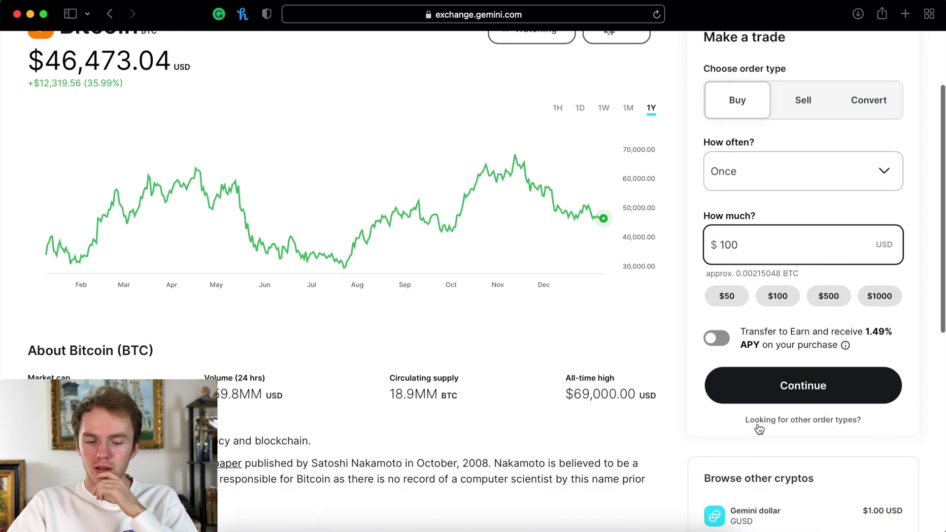
# Pay the $100 Bitcoin buy from the USD balance, place it for 0.00207755 BTC, and dismiss the confirmation
pyautogui.click(775, 391)
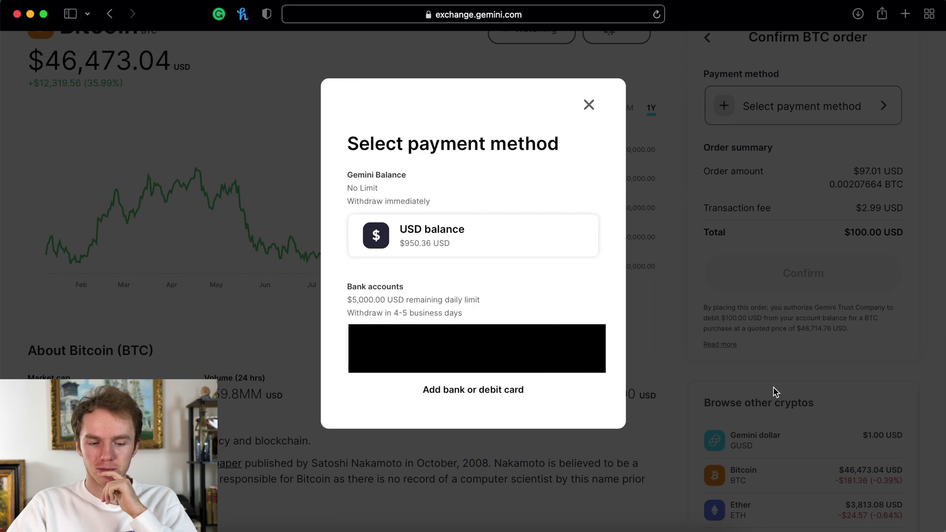
pyautogui.click(447, 238)
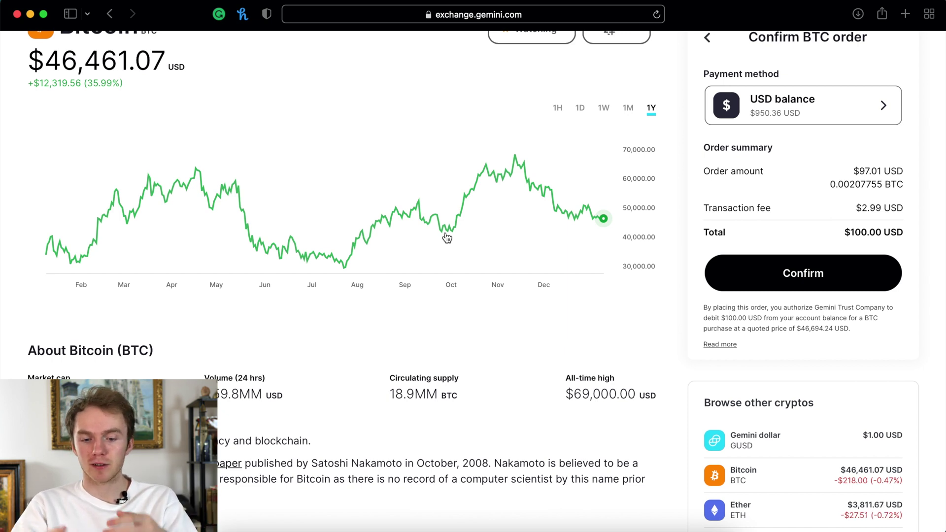
pyautogui.scroll(3, 446, 236)
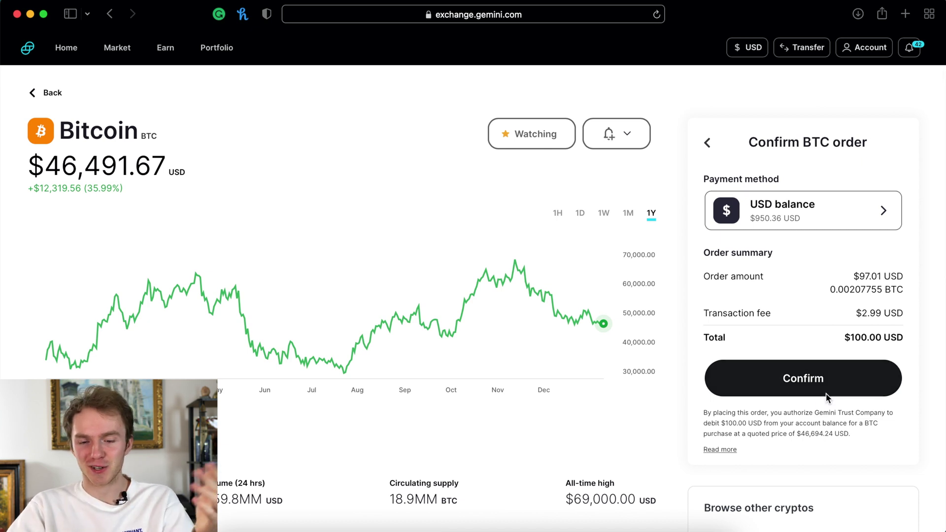
pyautogui.click(808, 384)
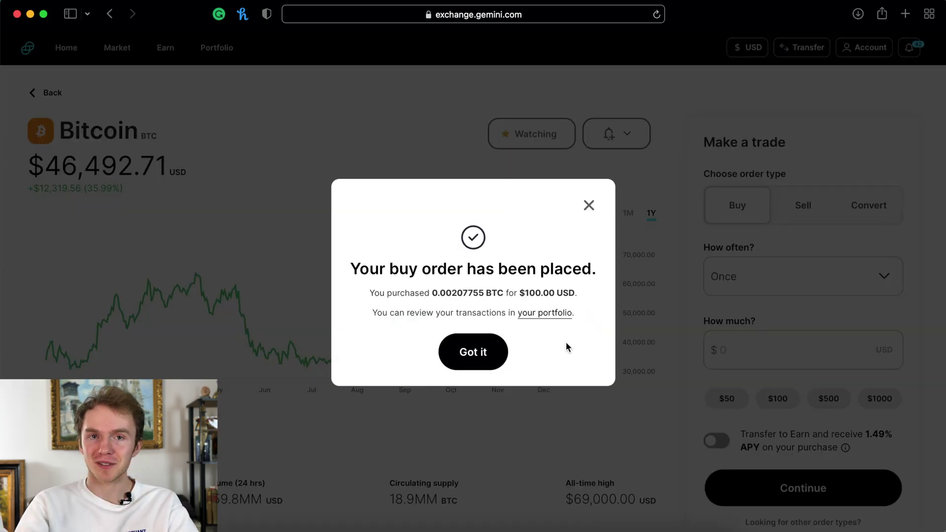
pyautogui.click(607, 480)
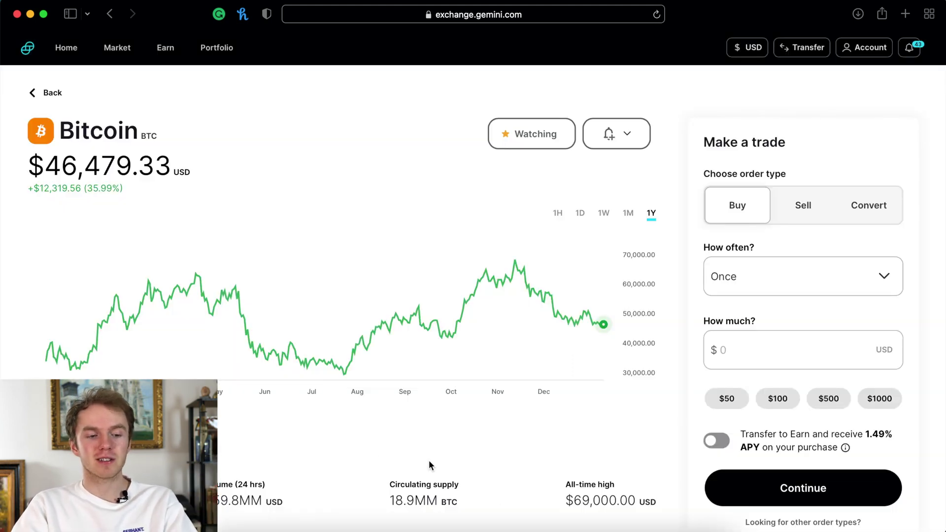
# Preview a 0.0001 BTC sell order, then return to a fresh Convert form starting from Bitcoin
pyautogui.moveTo(291, 377)
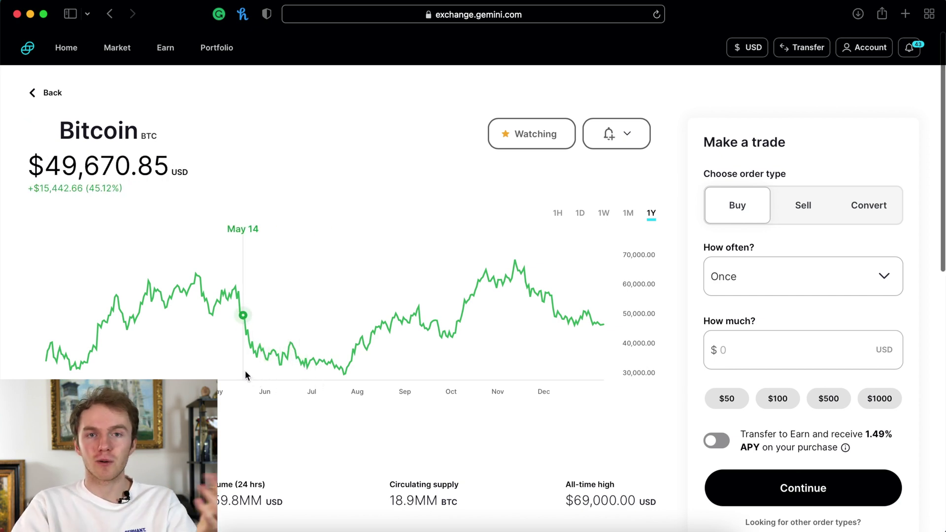
pyautogui.click(803, 210)
pyautogui.scroll(-2, 781, 298)
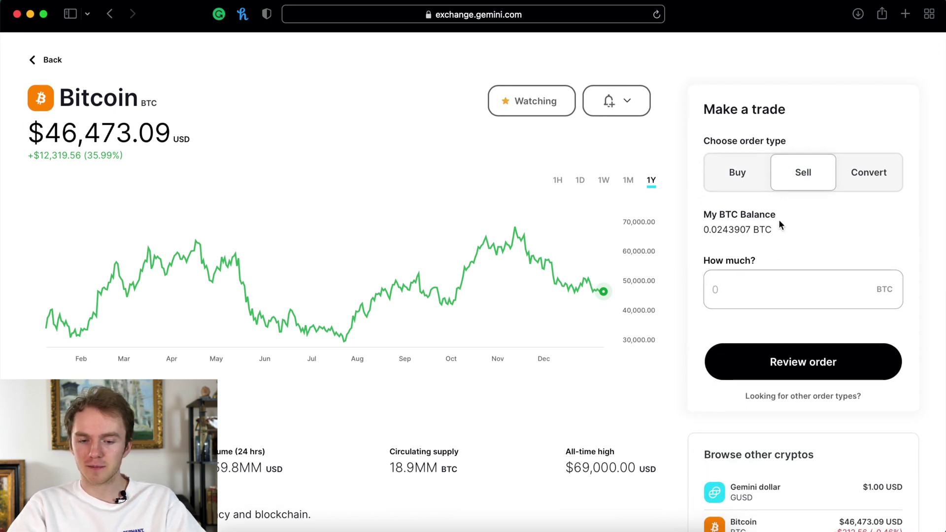
pyautogui.click(757, 298)
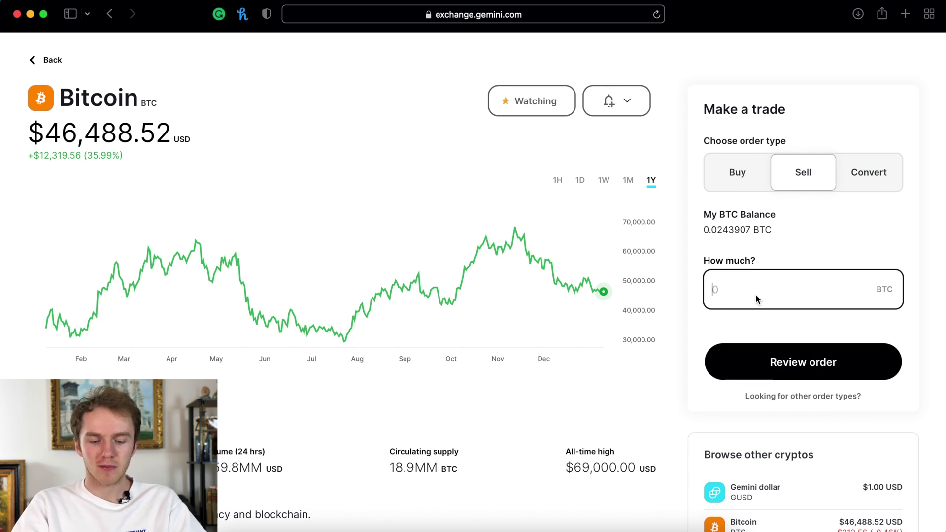
pyautogui.write('0.00')
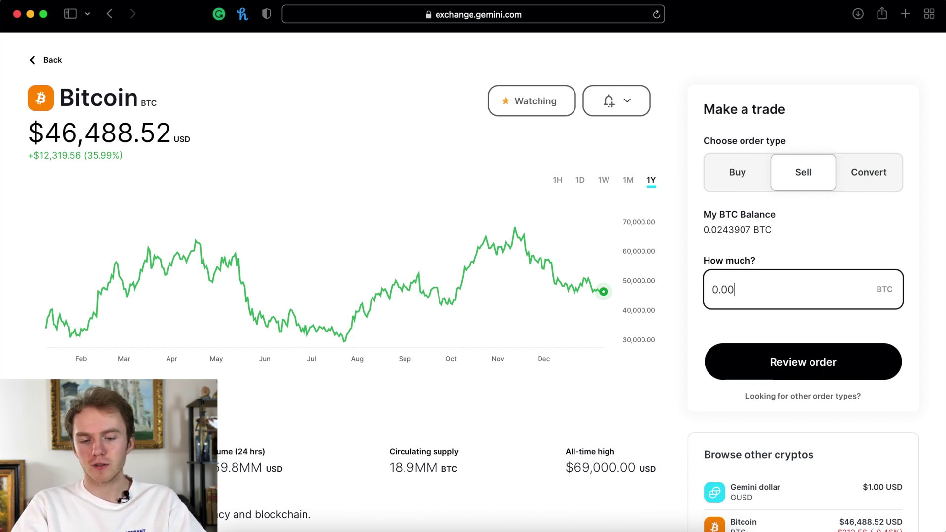
pyautogui.write('01')
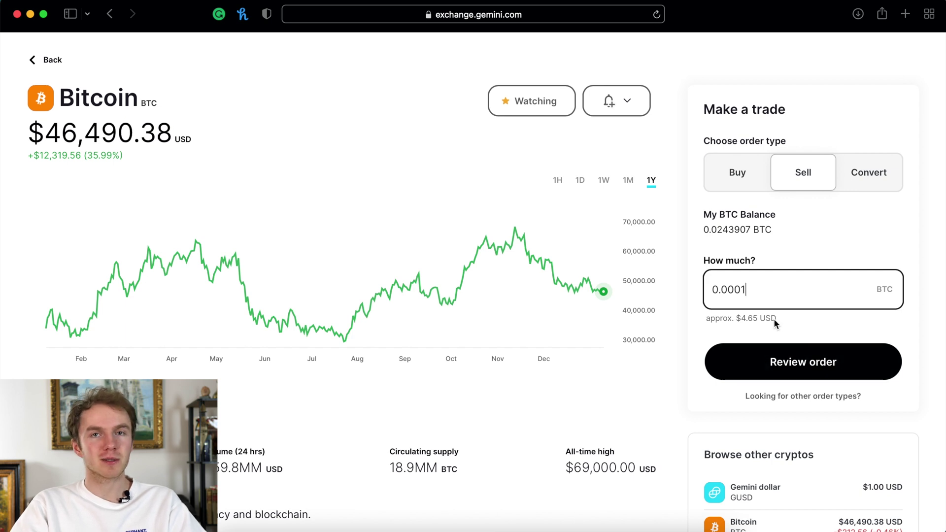
pyautogui.click(771, 365)
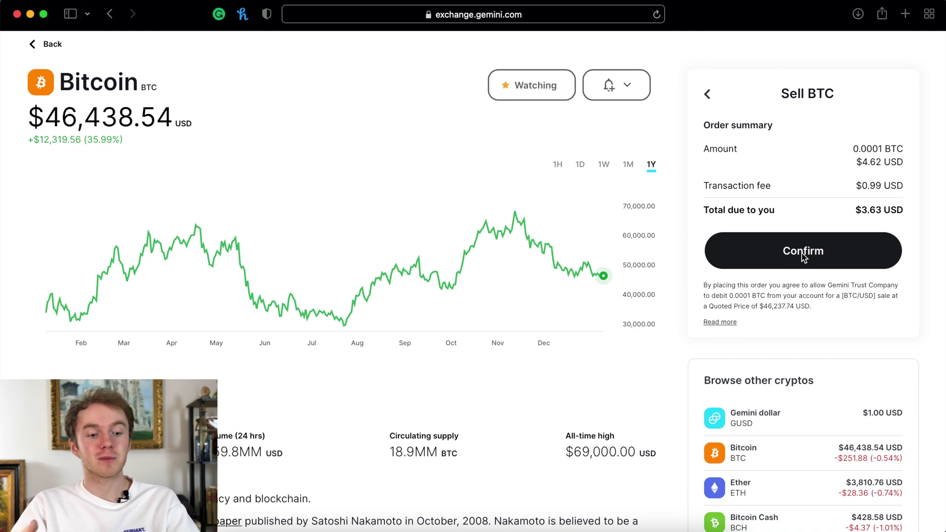
pyautogui.click(802, 254)
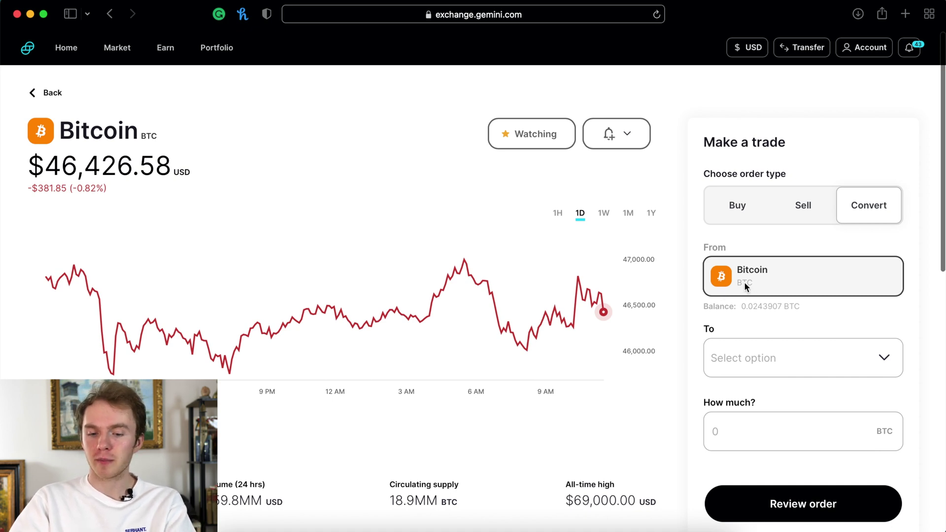
# Convert 0.002 BTC into Ether and review the 0.02389 ETH conversion summary
pyautogui.click(768, 371)
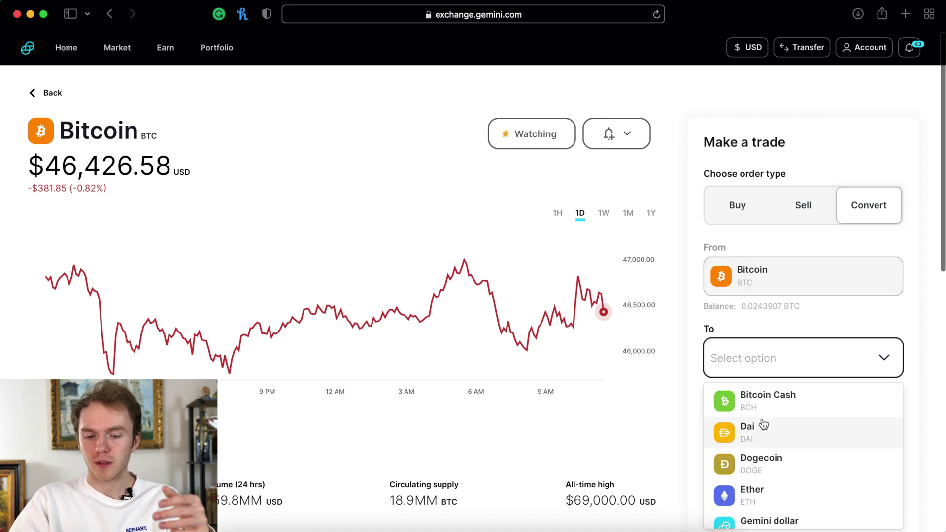
pyautogui.scroll(-3, 764, 424)
pyautogui.click(770, 440)
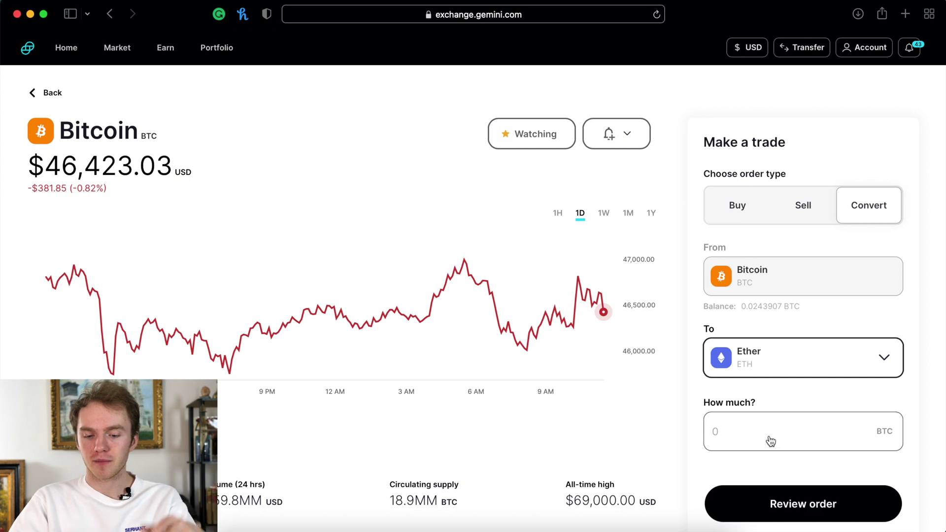
pyautogui.scroll(-2, 803, 369)
pyautogui.click(755, 388)
pyautogui.write('0.002')
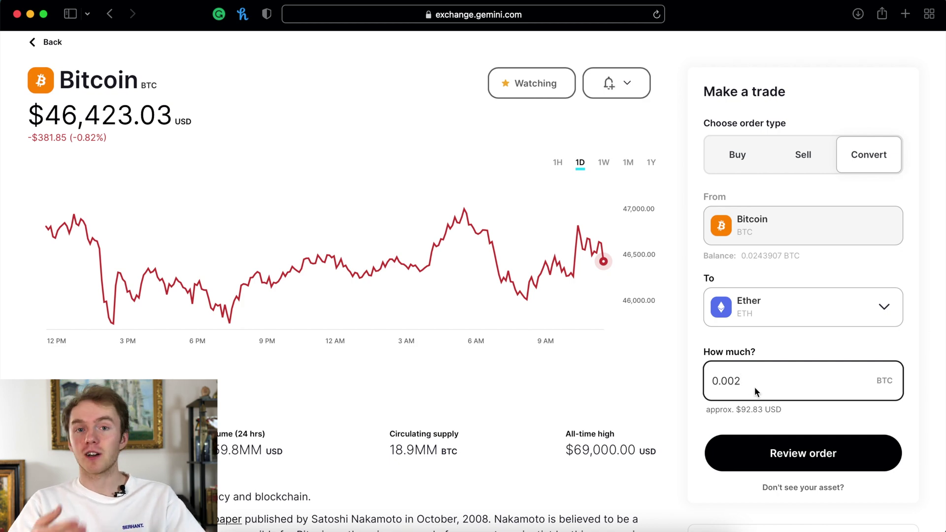
pyautogui.click(791, 462)
pyautogui.scroll(2, 789, 459)
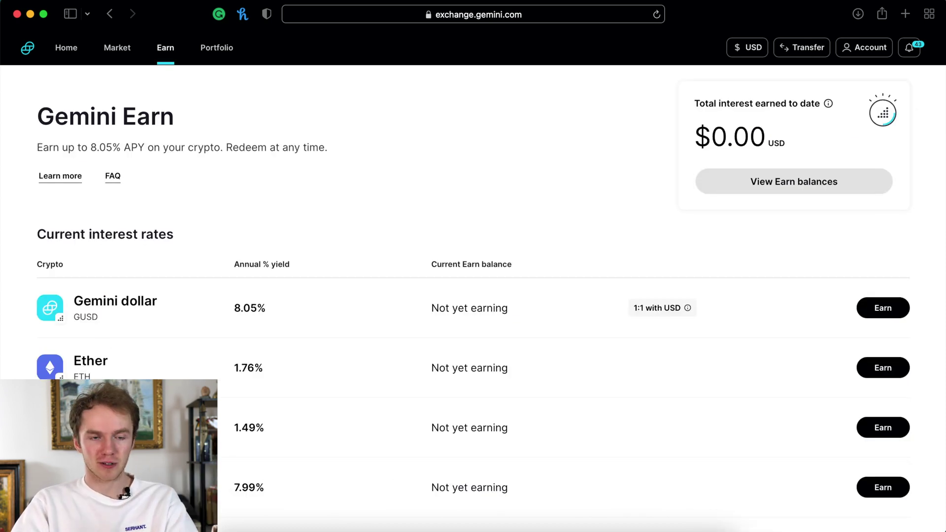
# Deposit 0.02 ETH from the trading balance into Earn at 1.76% APY and confirm it
pyautogui.click(119, 362)
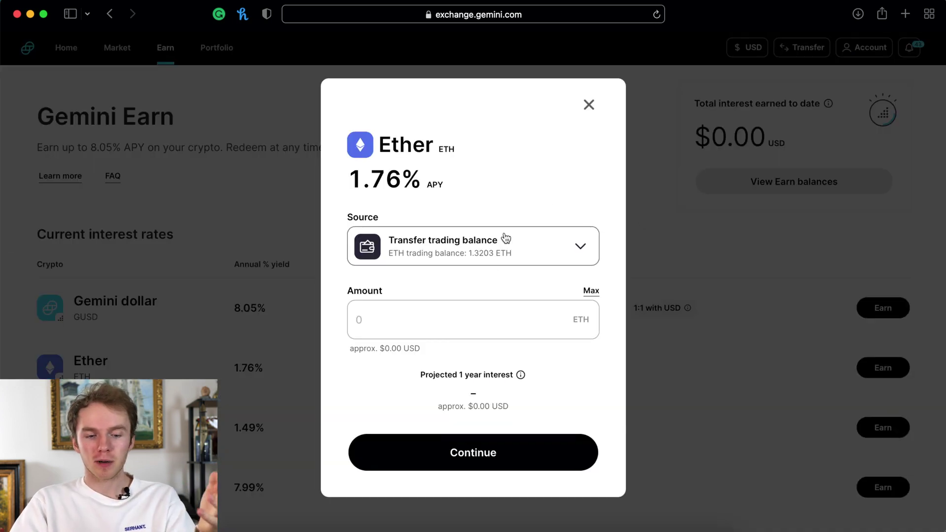
pyautogui.click(513, 251)
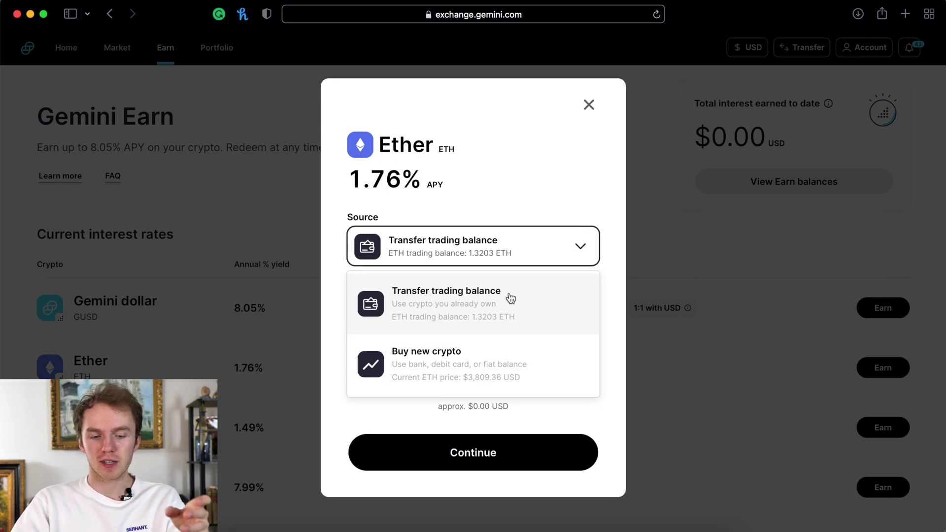
pyautogui.click(541, 251)
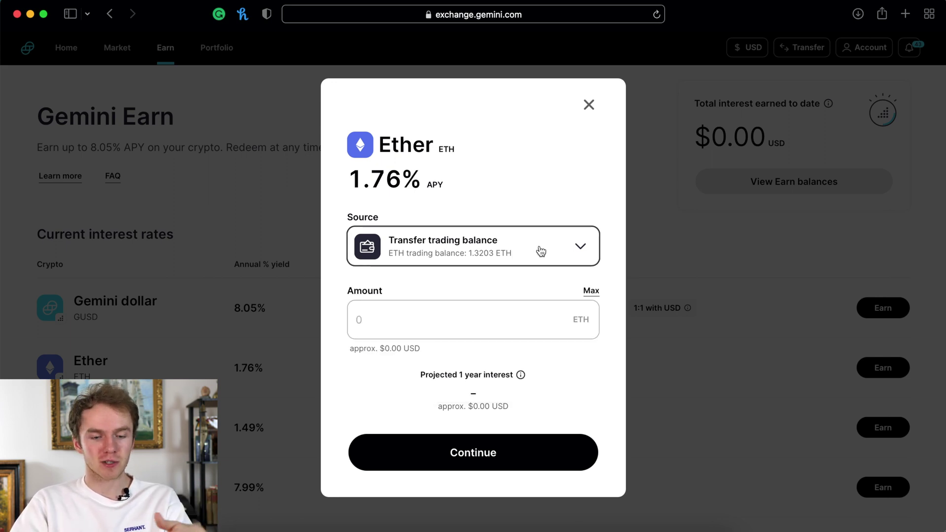
pyautogui.click(427, 321)
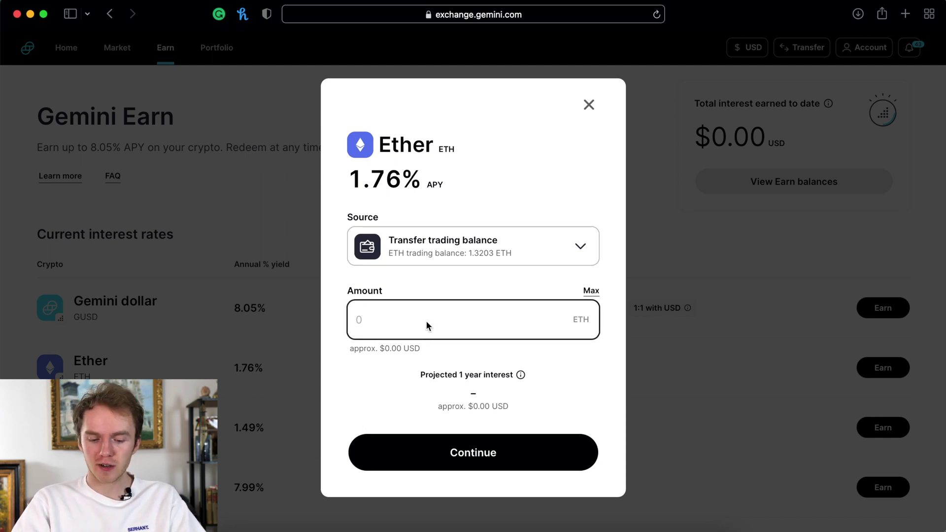
pyautogui.write('0.02')
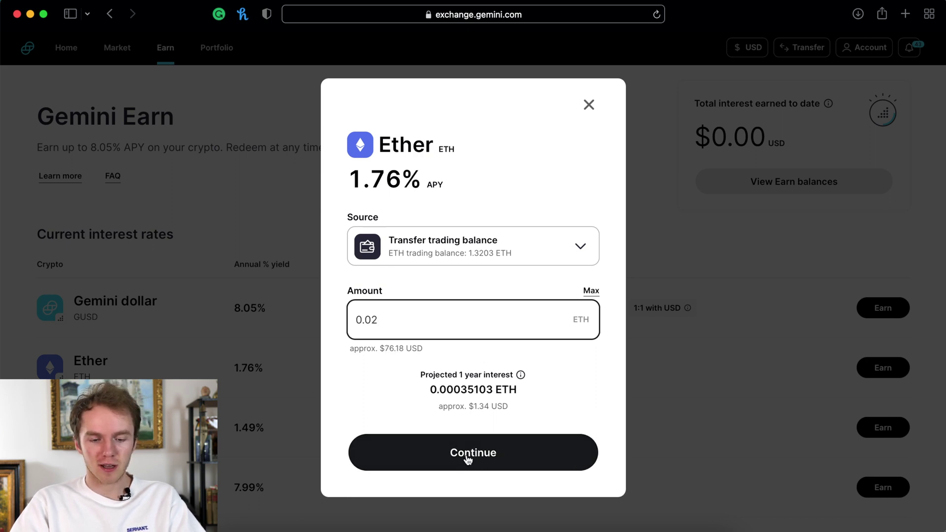
pyautogui.click(475, 457)
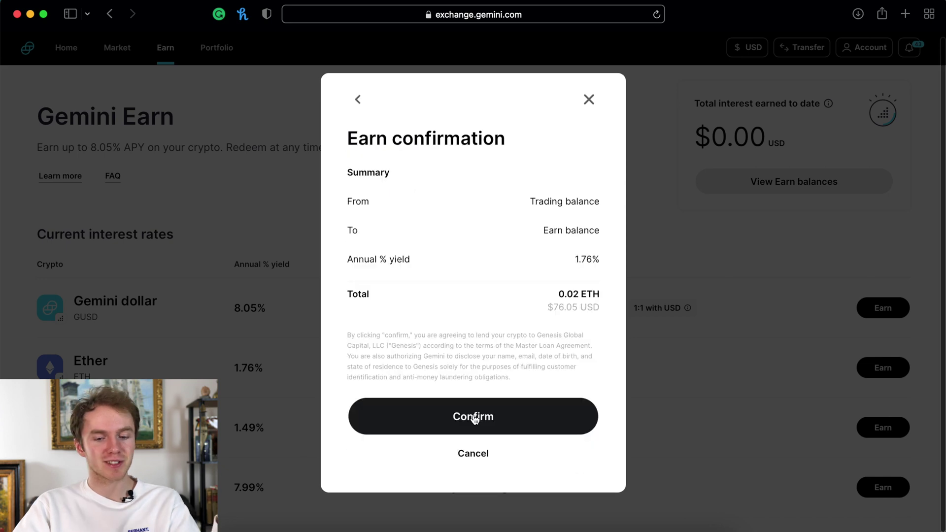
pyautogui.click(474, 417)
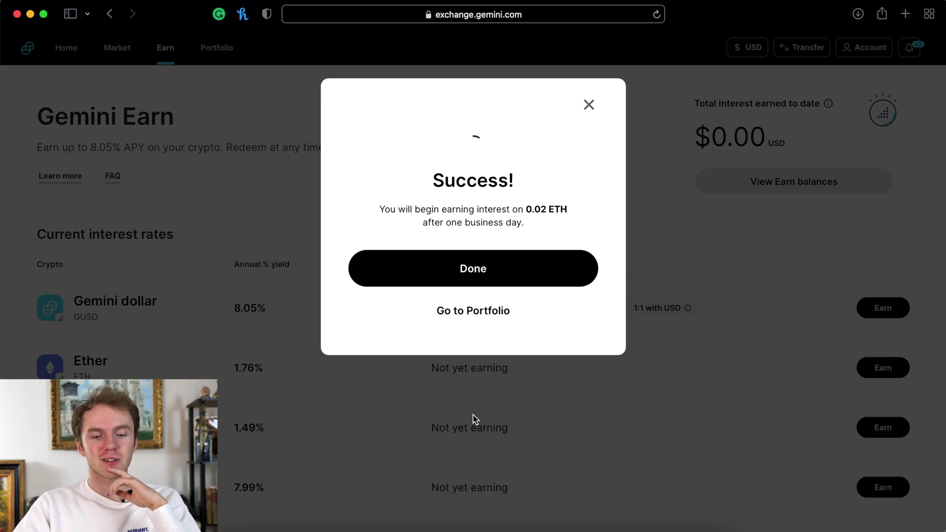